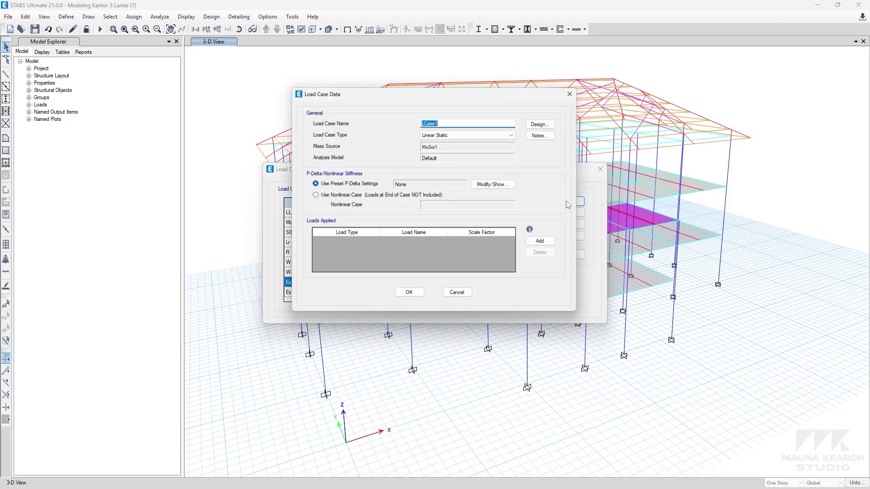
# Select the new load case's name for editing and consult the Kombinasi Ultimit sheet in the Excel workbook.
pyautogui.click(456, 121)
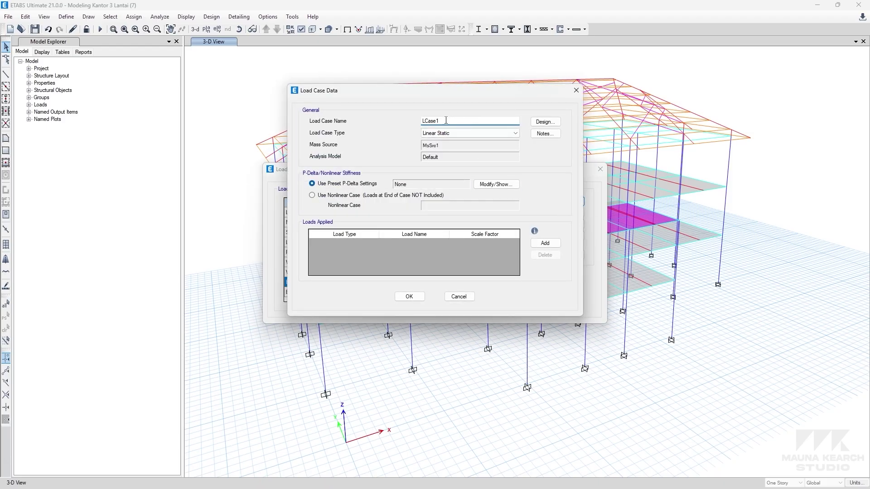
pyautogui.moveTo(446, 121); pyautogui.dragTo(403, 123)
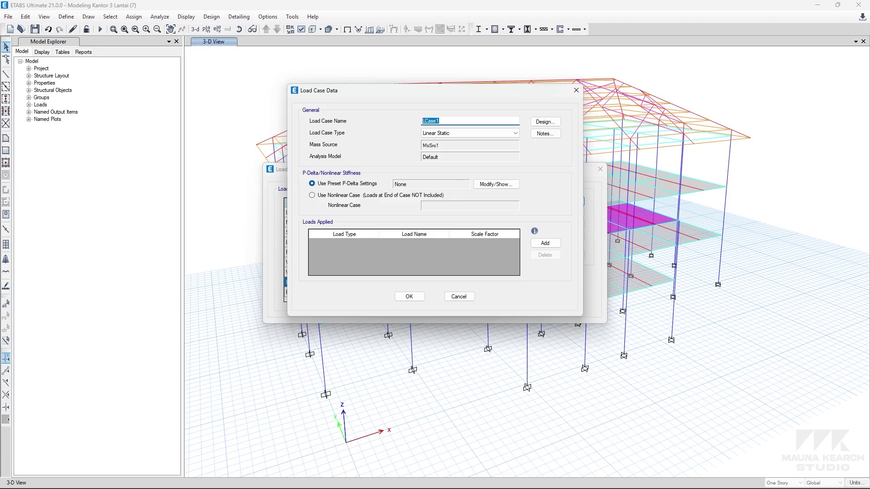
pyautogui.click(536, 479)
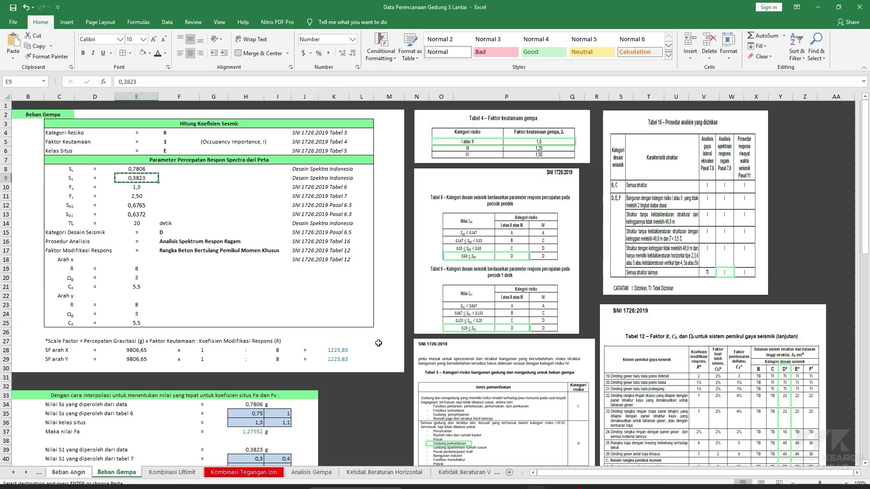
pyautogui.click(174, 472)
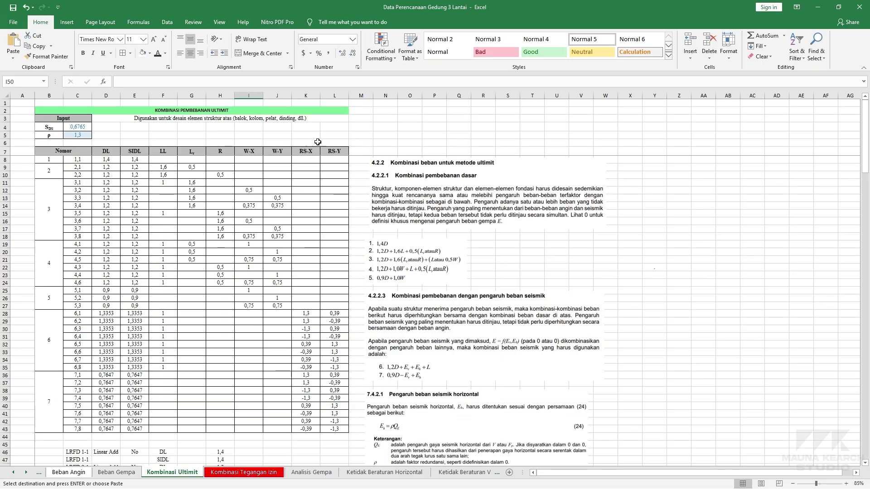
pyautogui.click(552, 484)
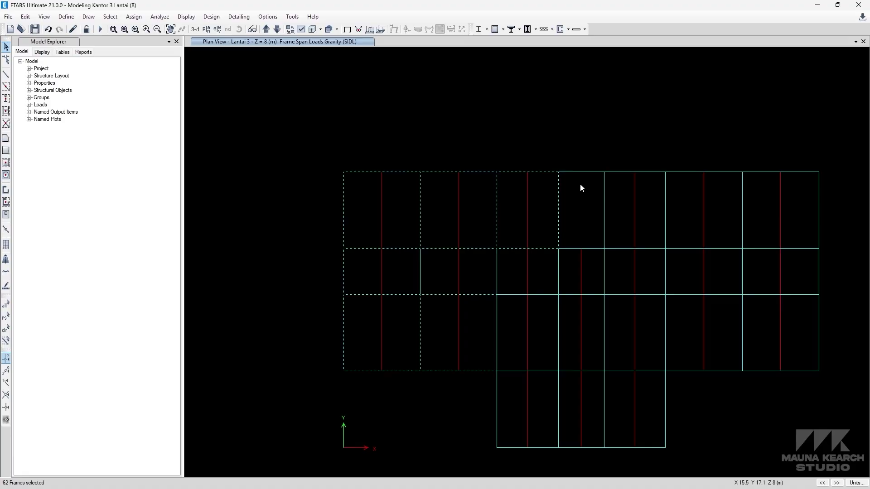
# Add the remaining wall-bearing beams on the Lantai 3 plan to the selection and move the plan view down to Lantai 2.
pyautogui.click(620, 173)
pyautogui.moveTo(808, 200); pyautogui.dragTo(809, 200)
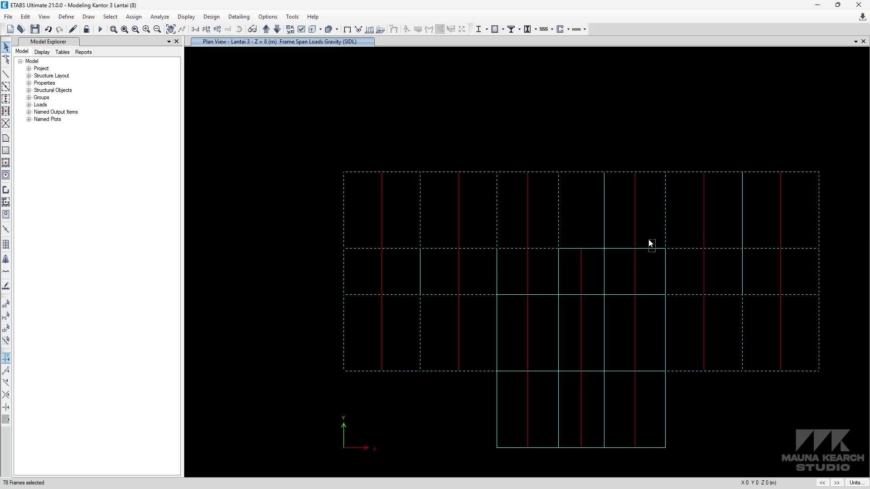
pyautogui.click(604, 229)
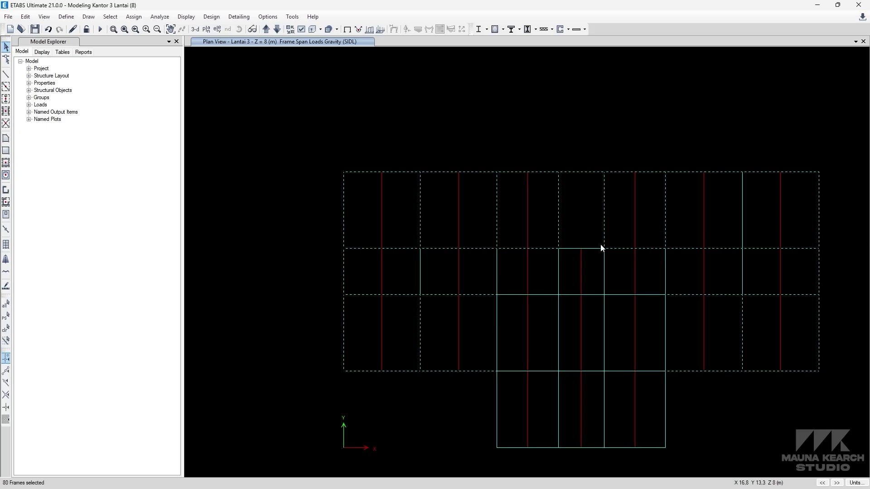
pyautogui.click(540, 295)
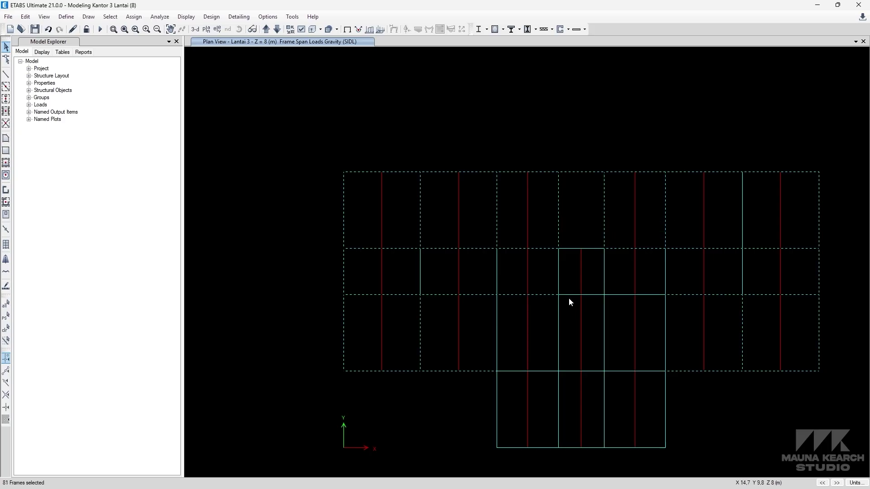
pyautogui.click(666, 327)
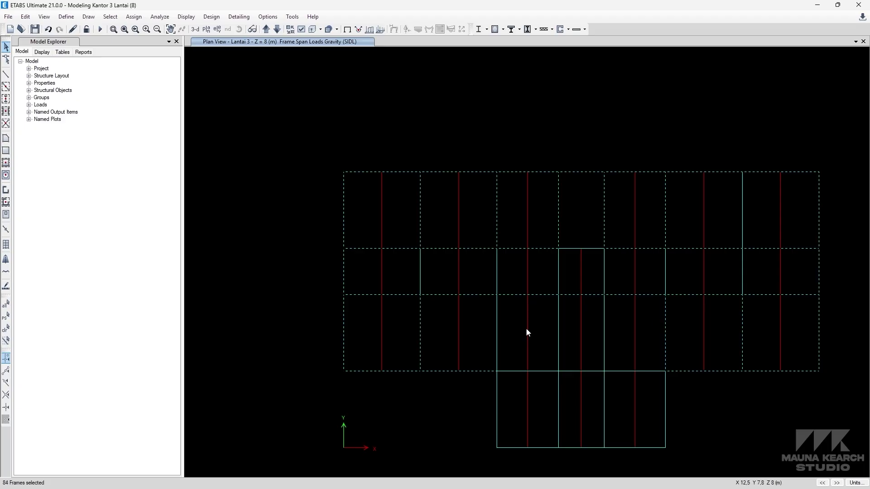
pyautogui.click(496, 327)
pyautogui.click(567, 373)
pyautogui.click(277, 29)
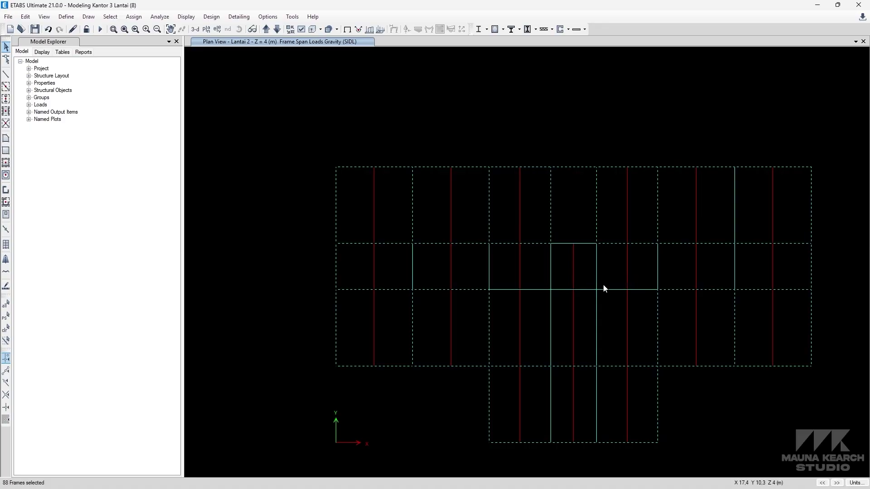
# Look up the beams' total SIDL in the workbook and assign it to the selected frames as a 9,5 kN/m uniform gravity load.
pyautogui.click(134, 17)
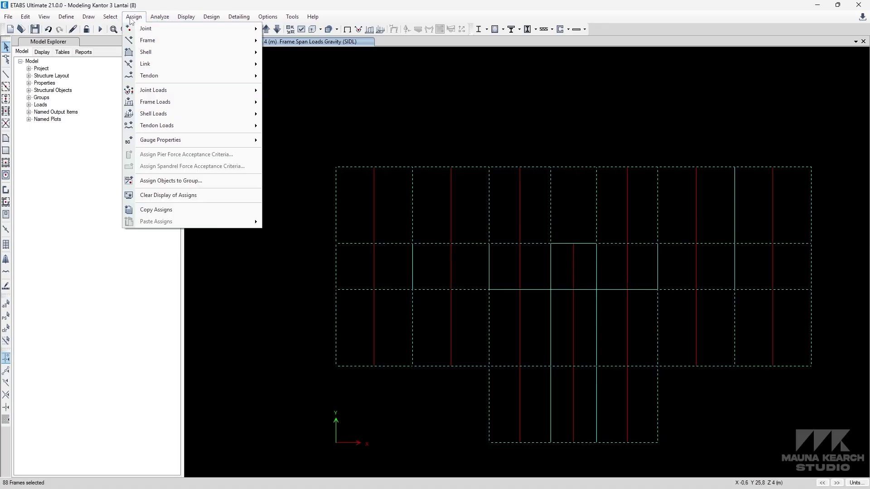
pyautogui.moveTo(191, 105)
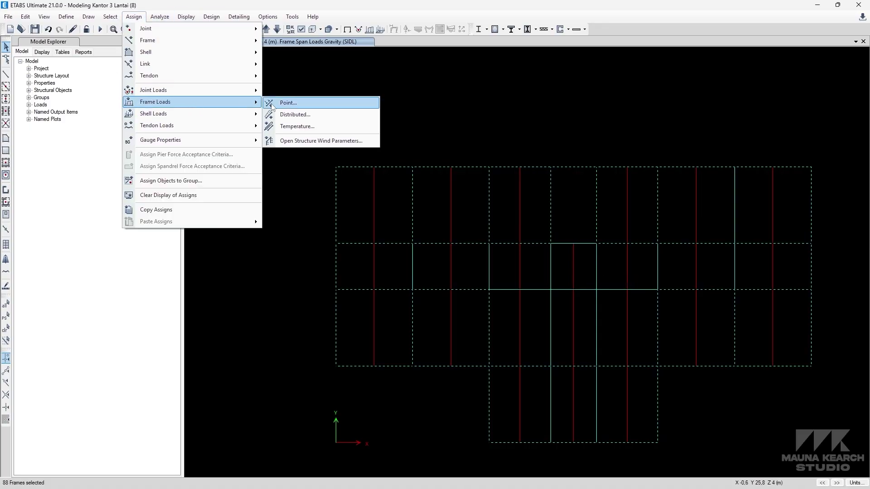
pyautogui.click(301, 117)
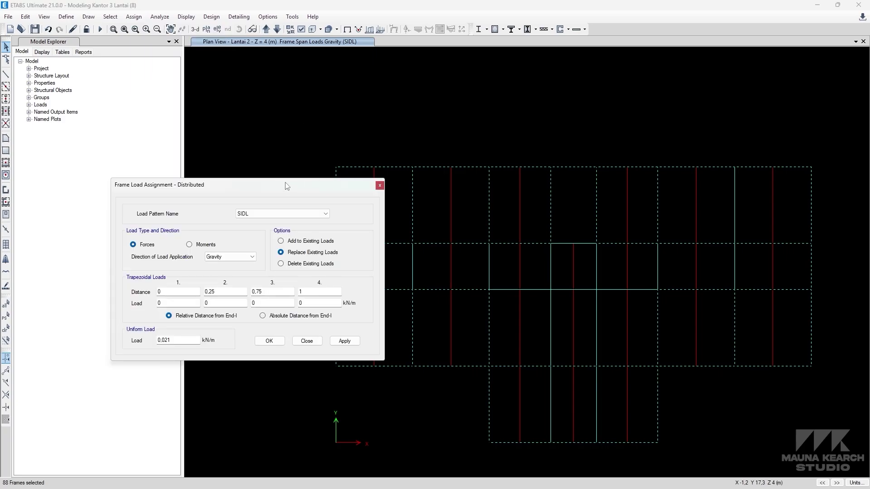
pyautogui.moveTo(287, 185); pyautogui.dragTo(332, 161)
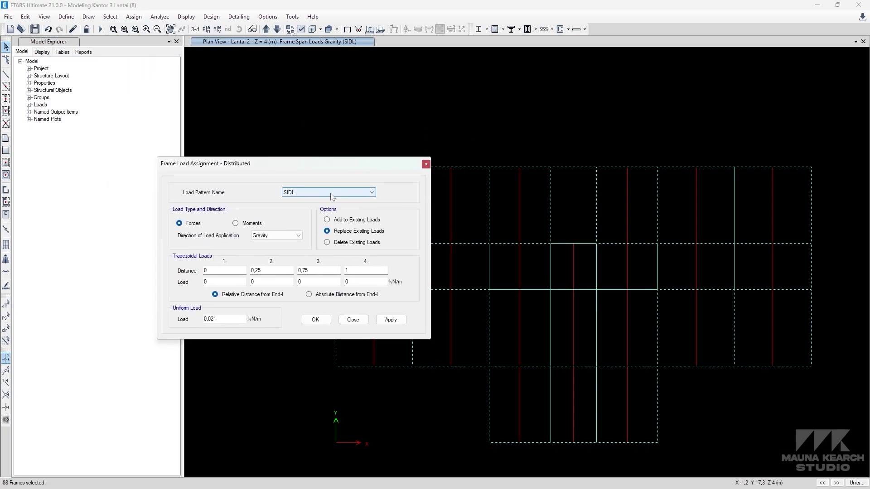
pyautogui.doubleClick(228, 318)
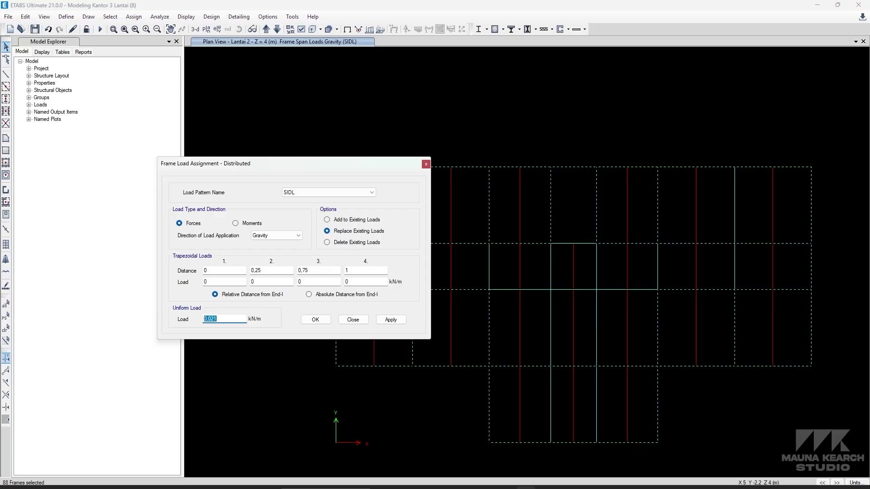
pyautogui.click(507, 481)
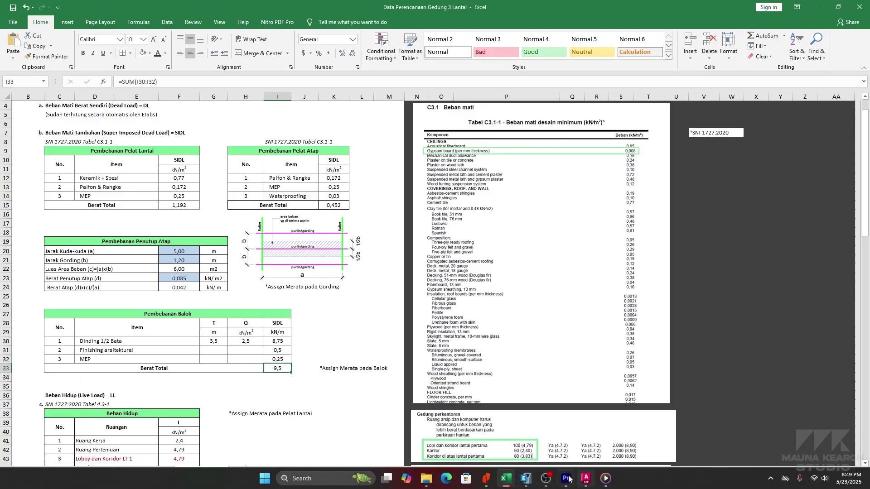
pyautogui.click(524, 479)
pyautogui.click(235, 319)
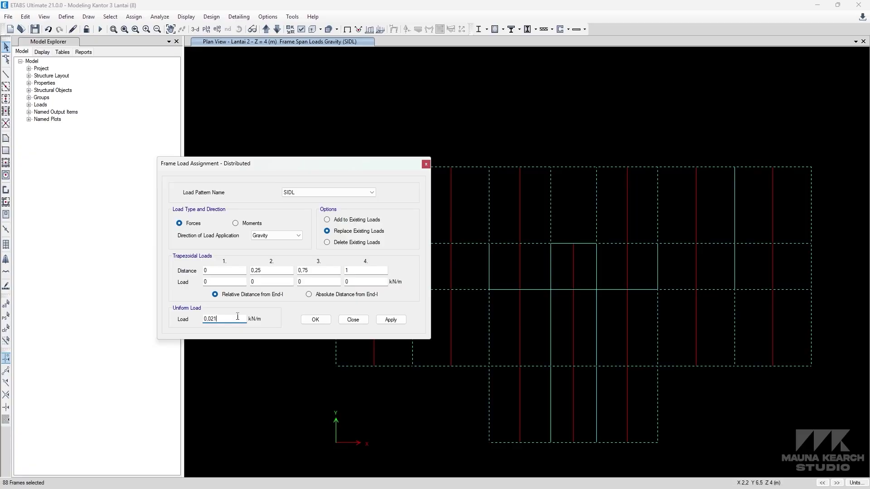
pyautogui.doubleClick(242, 316)
pyautogui.write('9,5')
pyautogui.click(315, 319)
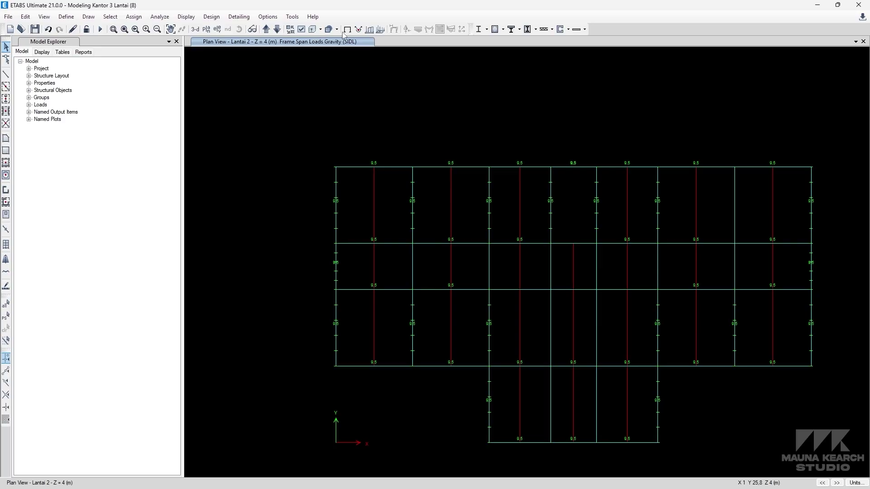
# Review the assigned SIDL frame loads on the Lantai 3 plan and in the 3-D view.
pyautogui.click(266, 29)
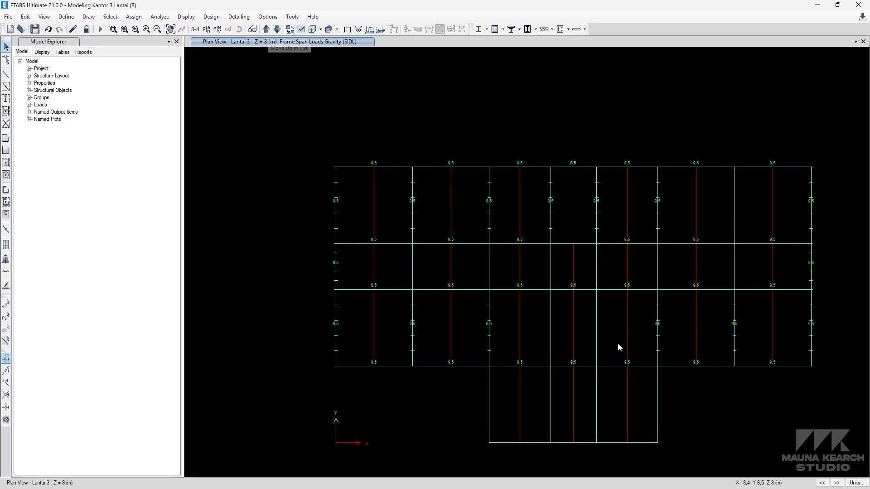
pyautogui.click(195, 29)
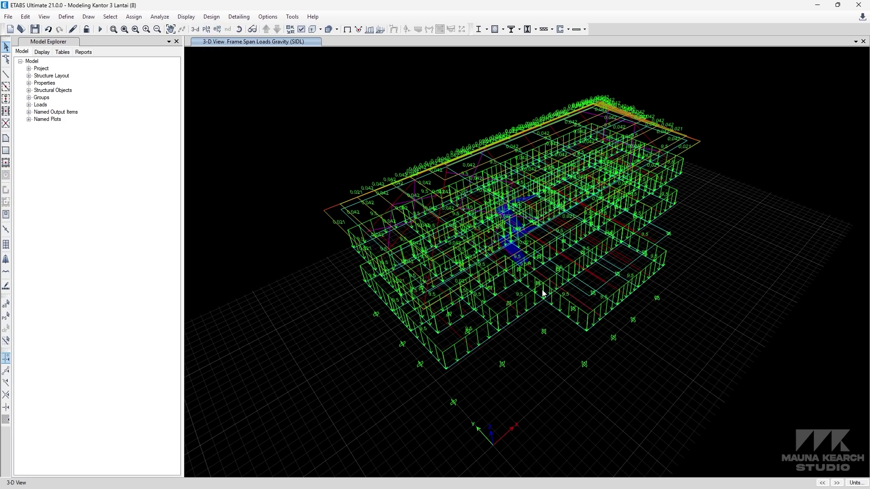
pyautogui.moveTo(544, 291); pyautogui.dragTo(601, 307)
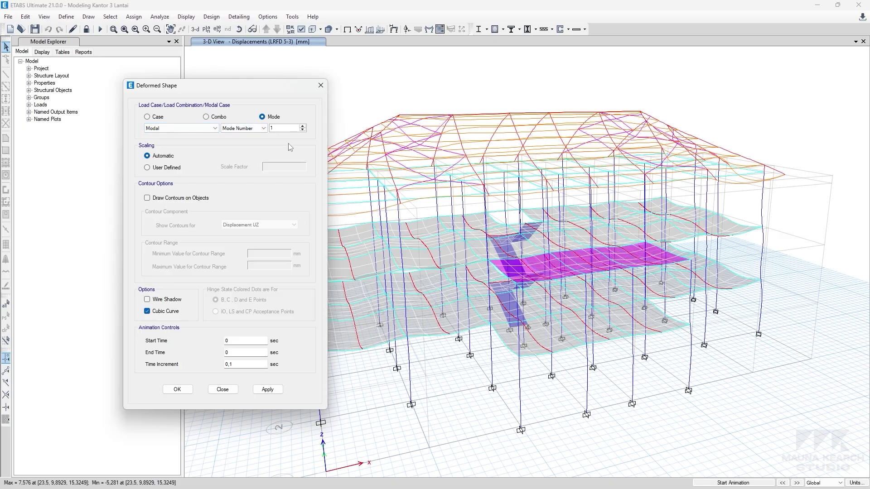
# Display the deformed shape for mode 1 of the Modal case and start its animation.
pyautogui.click(277, 390)
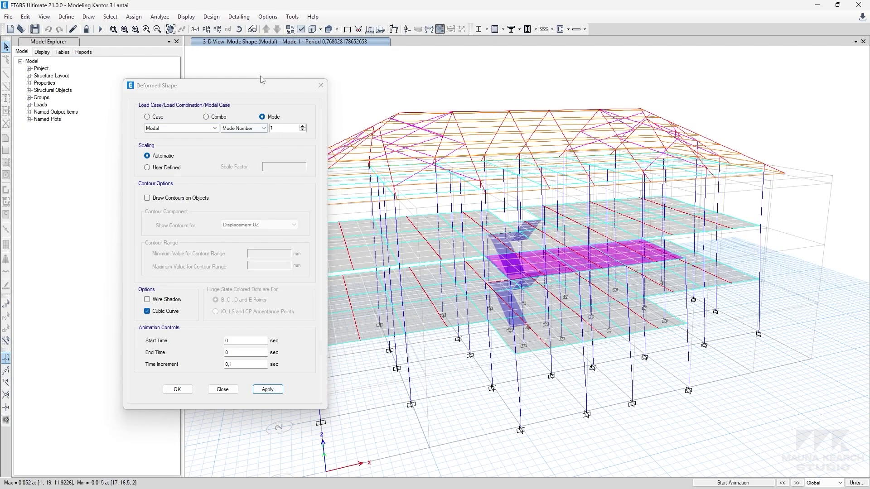
pyautogui.moveTo(257, 85); pyautogui.dragTo(206, 87)
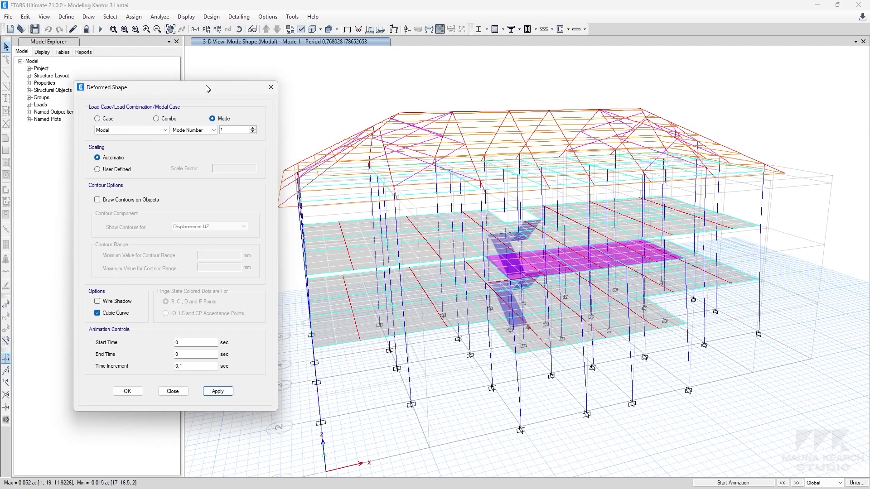
pyautogui.click(728, 483)
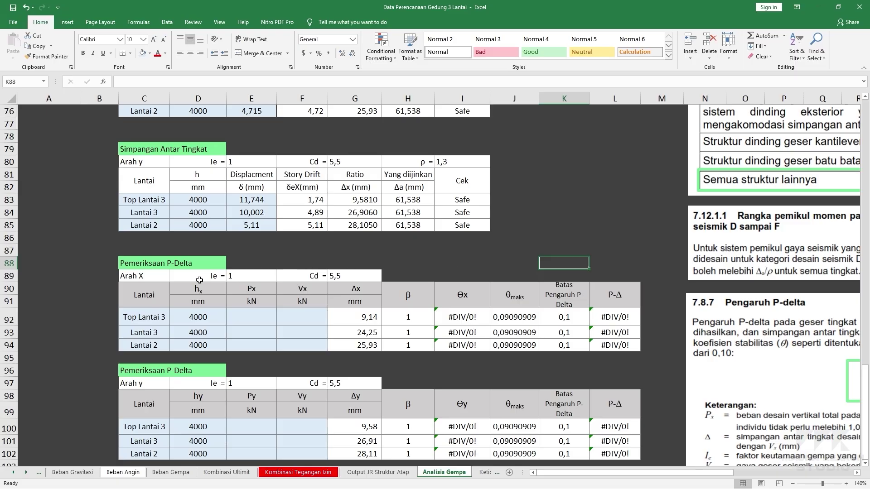
# Examine the P-Delta check tables for Arah X and Arah y, including the Ie, Cd, story height and Px entries.
pyautogui.click(235, 278)
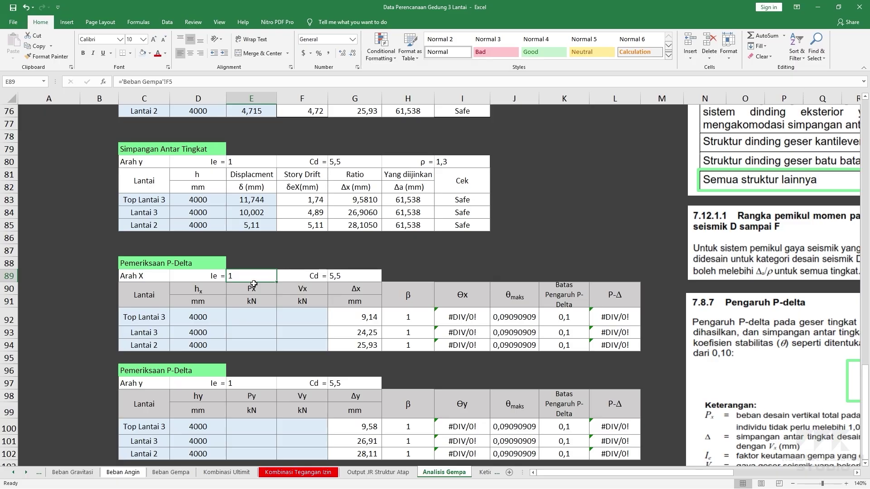
pyautogui.click(344, 277)
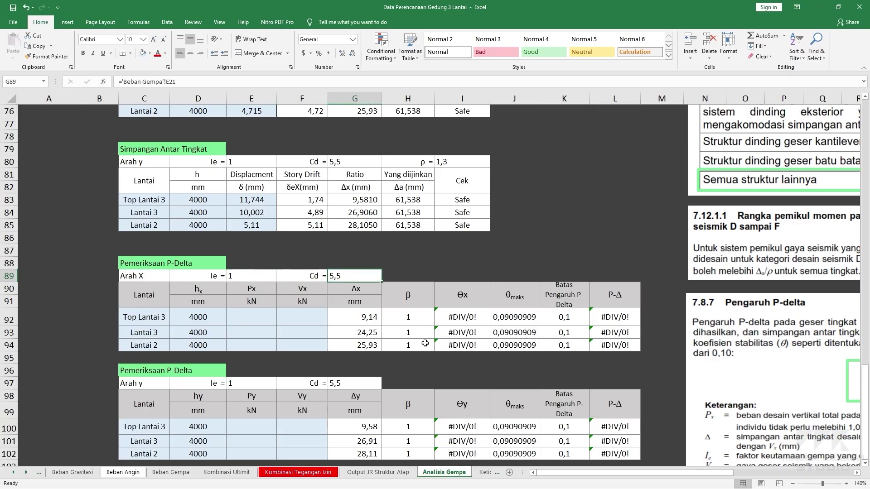
pyautogui.click(353, 163)
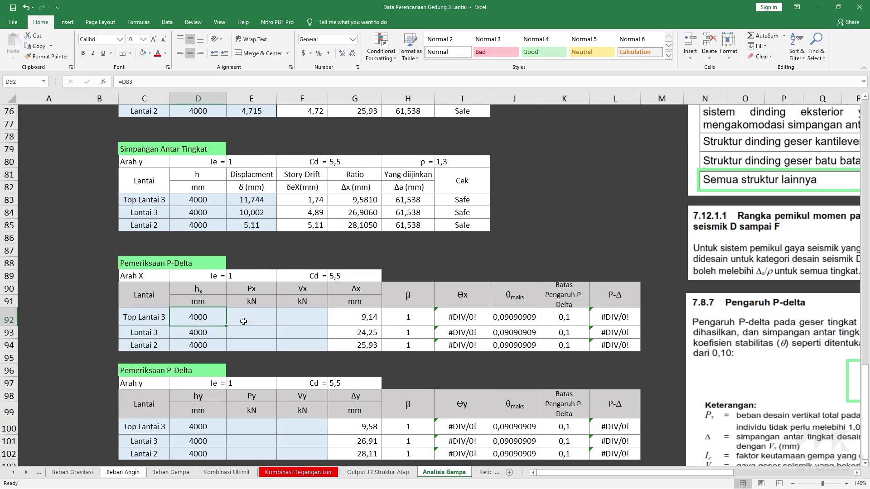
pyautogui.click(140, 279)
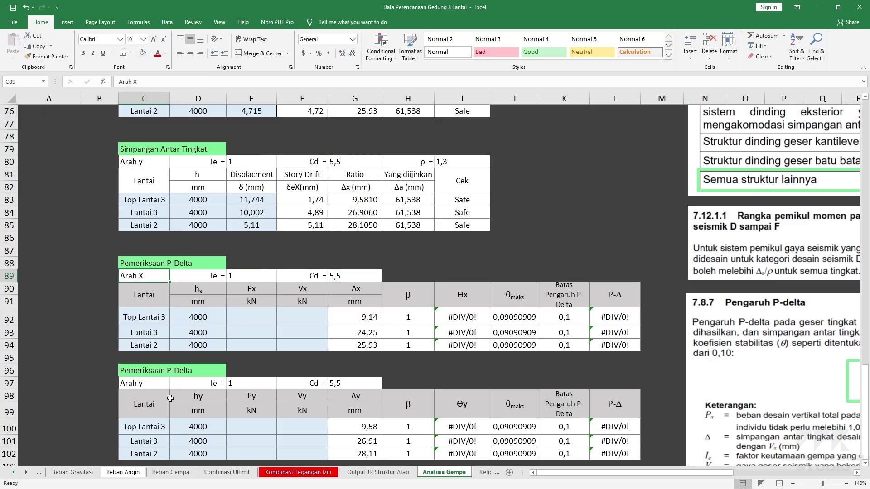
pyautogui.click(149, 386)
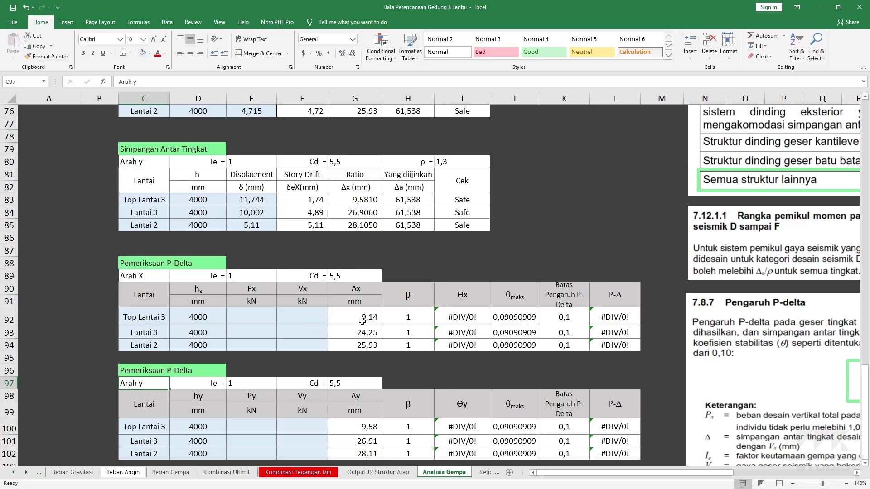
pyautogui.click(200, 313)
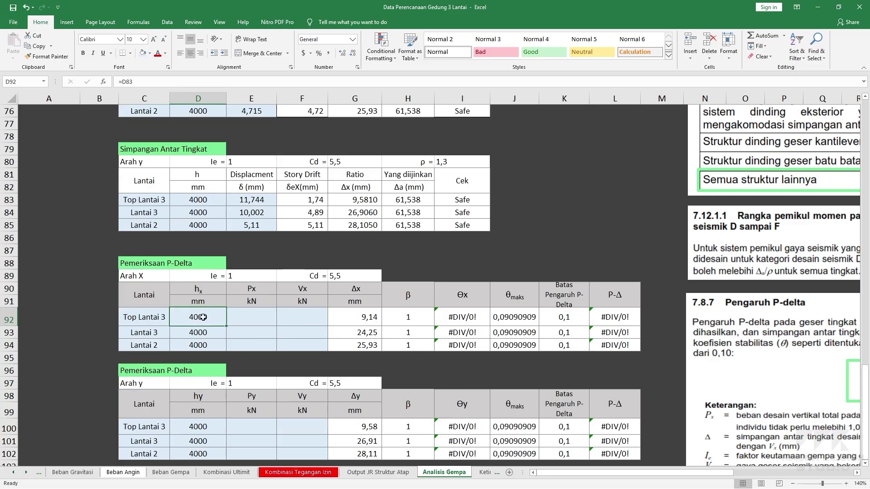
pyautogui.click(203, 332)
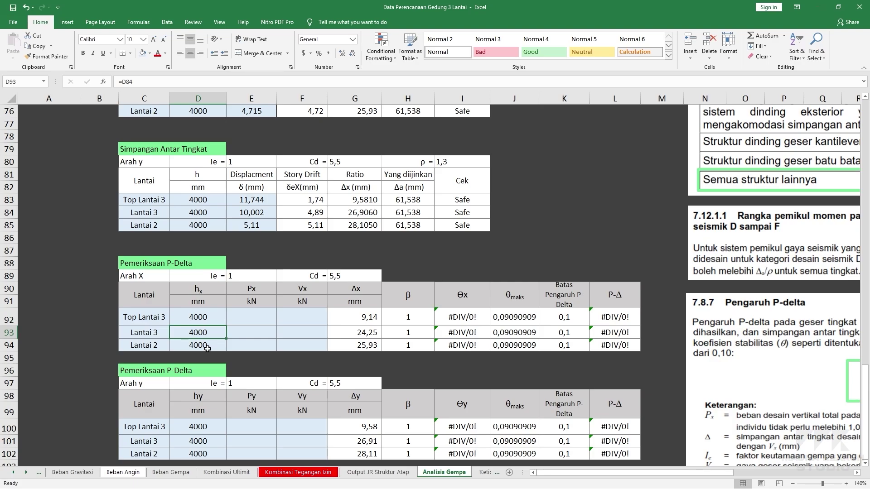
pyautogui.click(207, 344)
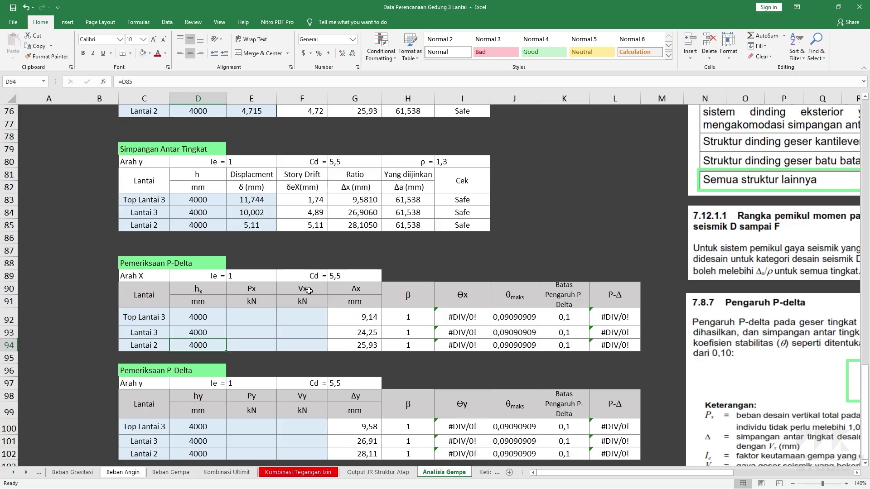
pyautogui.click(264, 289)
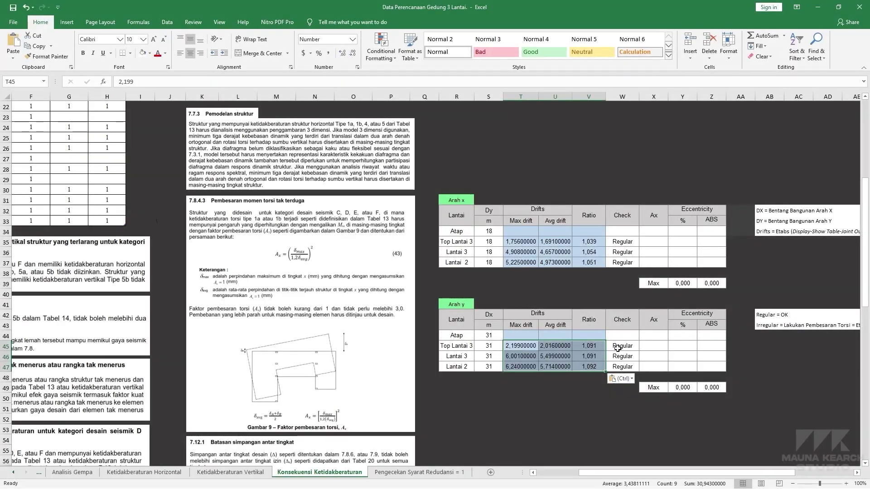
# Inspect the Top Lantai 3 regularity check formula in the Arah y drift table and the neighbouring notes.
pyautogui.click(617, 348)
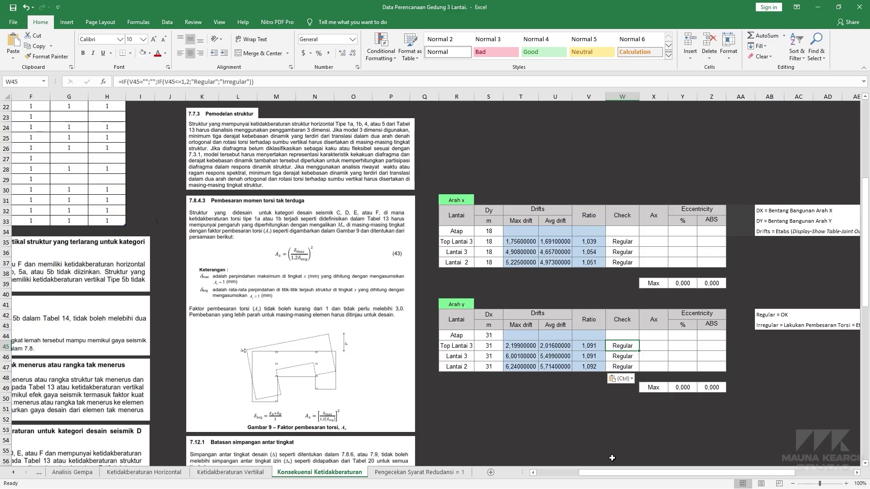
pyautogui.hscroll(3, 688, 339)
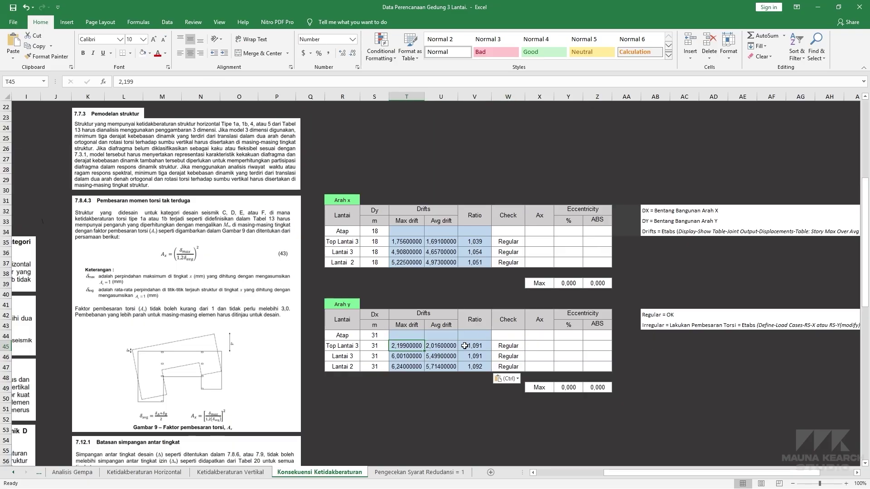
# Set the Arah y drift ratios to 1,400 for Top Lantai 3, 1,500 for Lantai 3 and 1,6 for Lantai 2.
pyautogui.click(480, 347)
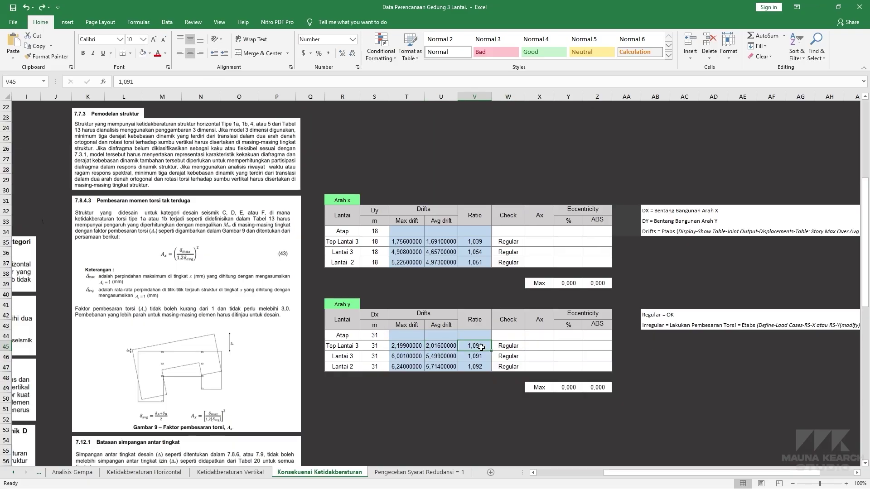
pyautogui.write('1,')
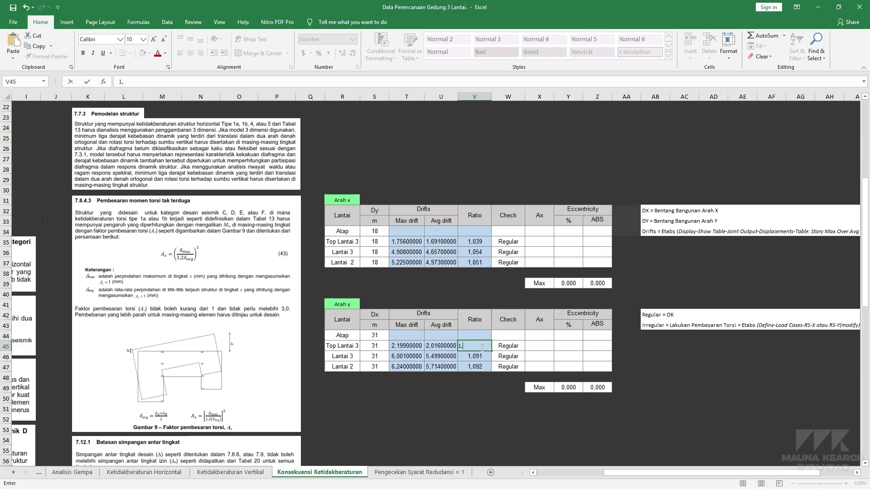
pyautogui.write('400')
pyautogui.press('Return')
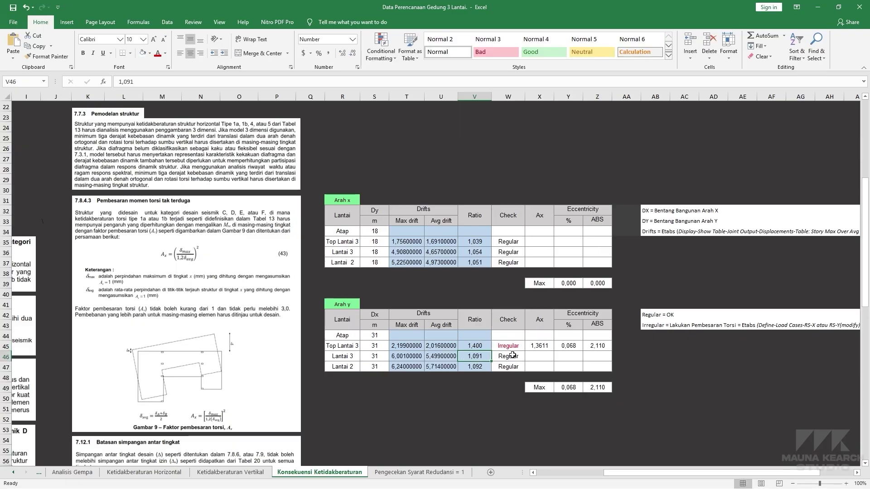
pyautogui.write('1,')
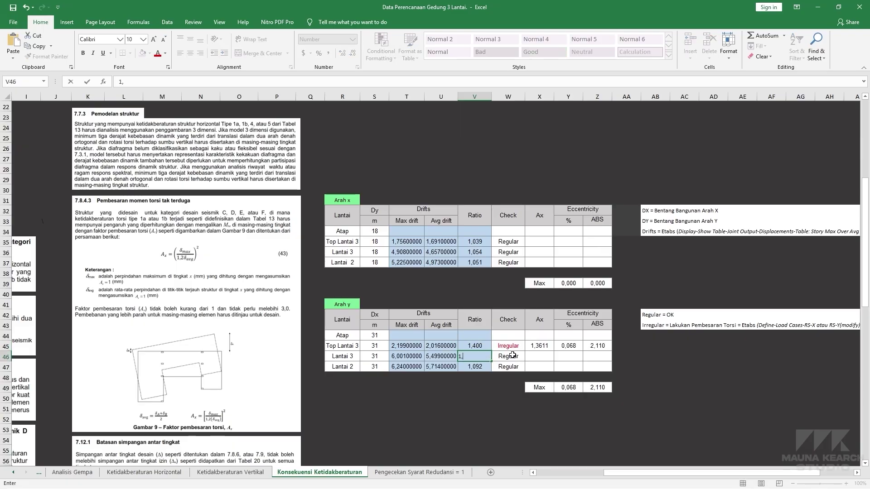
pyautogui.write('500')
pyautogui.press('Return')
pyautogui.write('1,6')
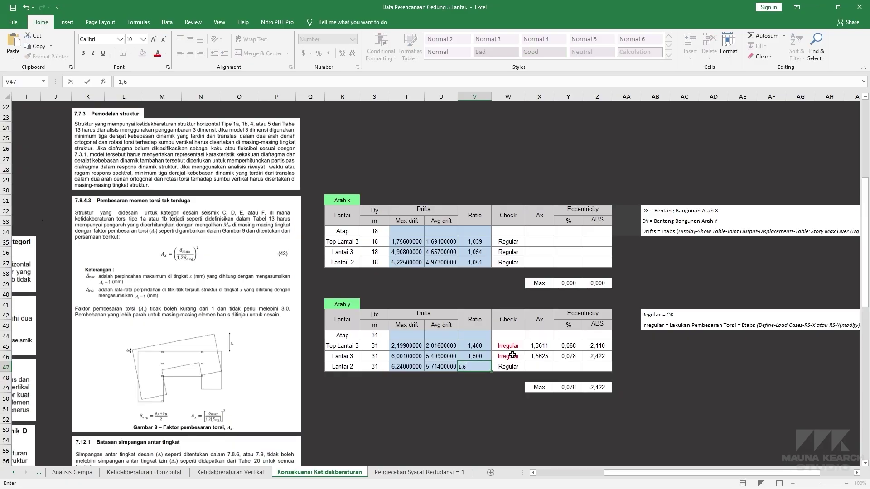
pyautogui.press('Return')
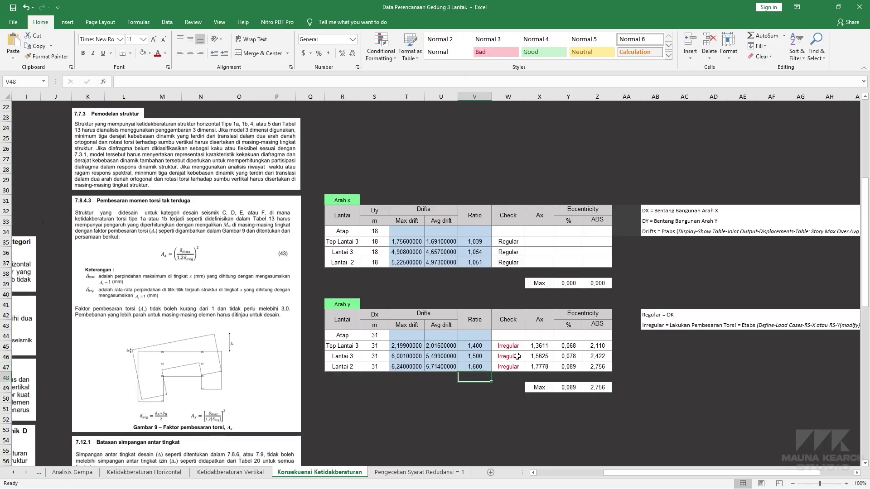
# Inspect the eccentricity percentage, maximum and ABS formulas in the Arah y table.
pyautogui.doubleClick(573, 345)
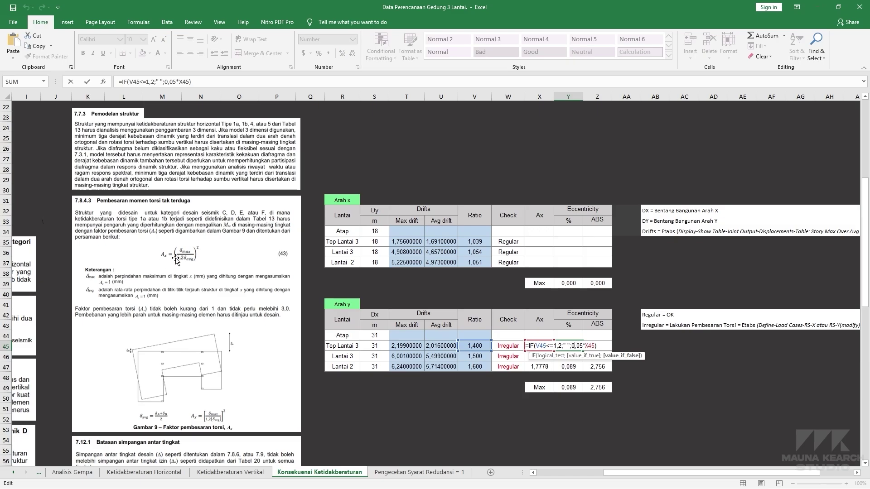
pyautogui.press('Escape')
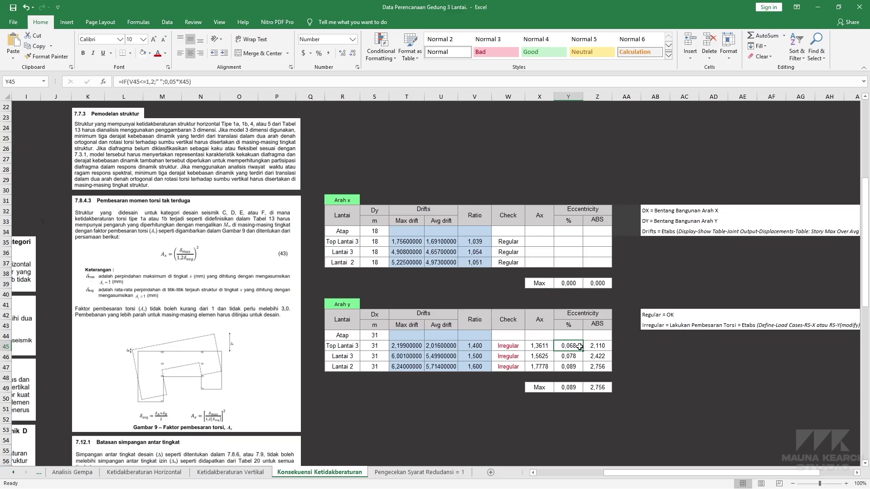
pyautogui.click(571, 389)
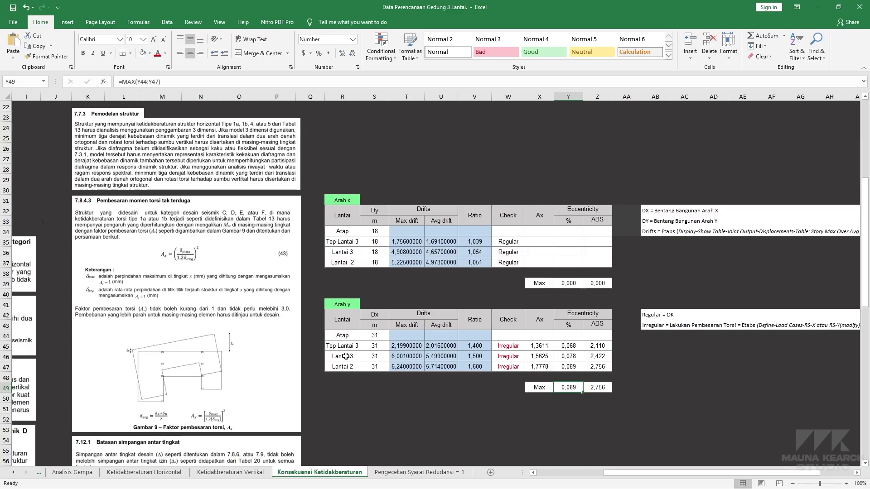
pyautogui.click(602, 345)
pyautogui.press('Down')
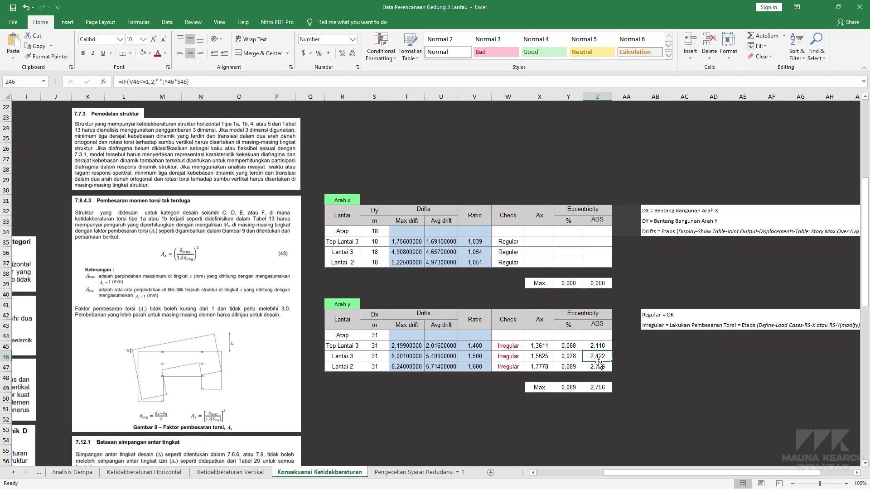
pyautogui.press('Down')
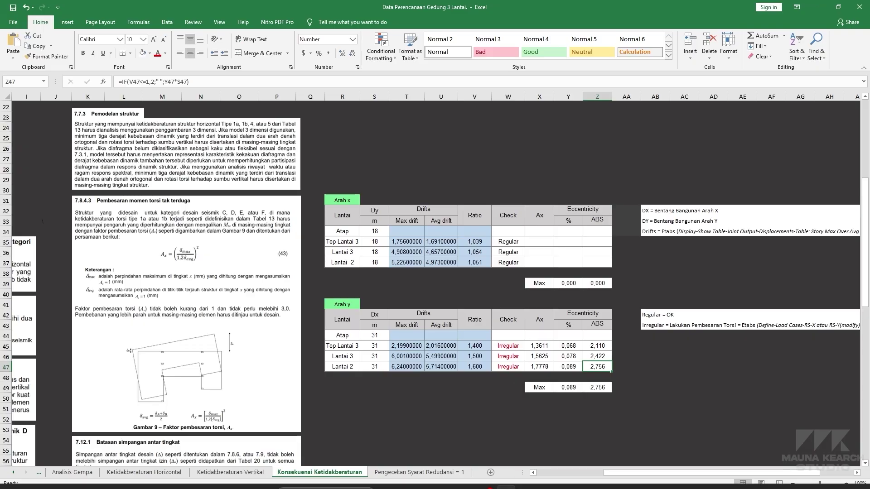
# Switch to ETABS, close the Story Max Over Avg Drifts table and unlock the analysed model.
pyautogui.click(564, 479)
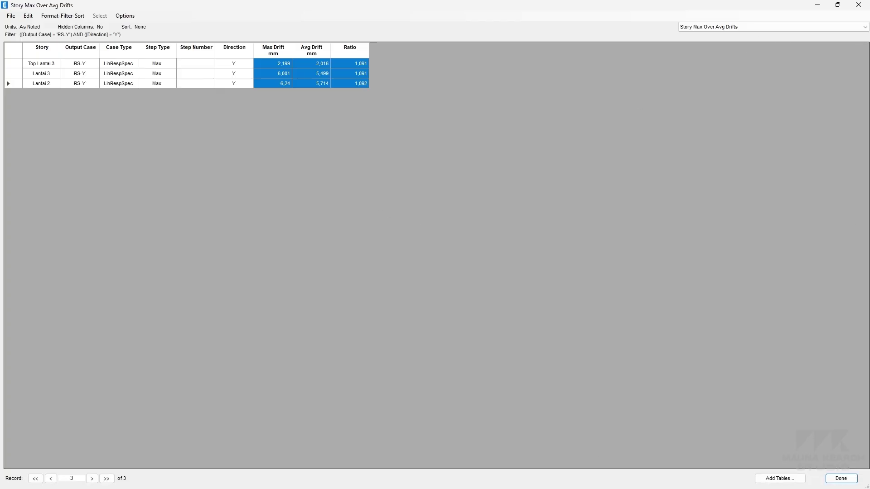
pyautogui.click(841, 479)
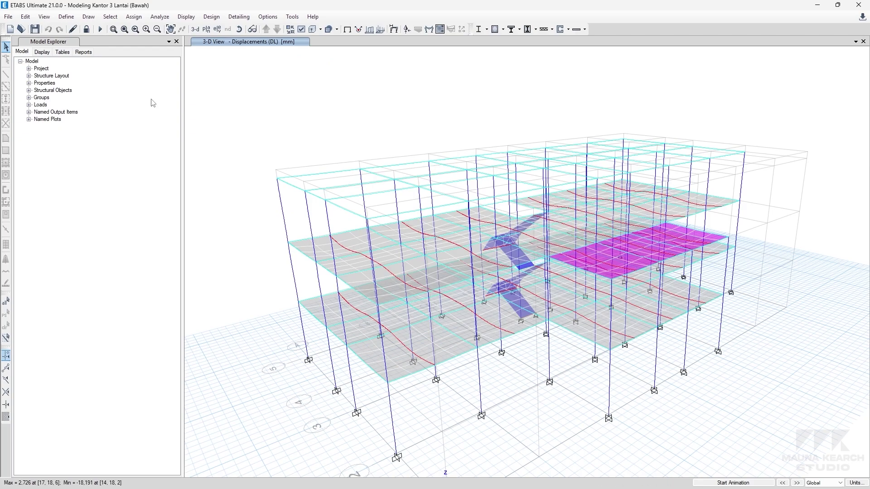
pyautogui.click(86, 29)
pyautogui.click(449, 282)
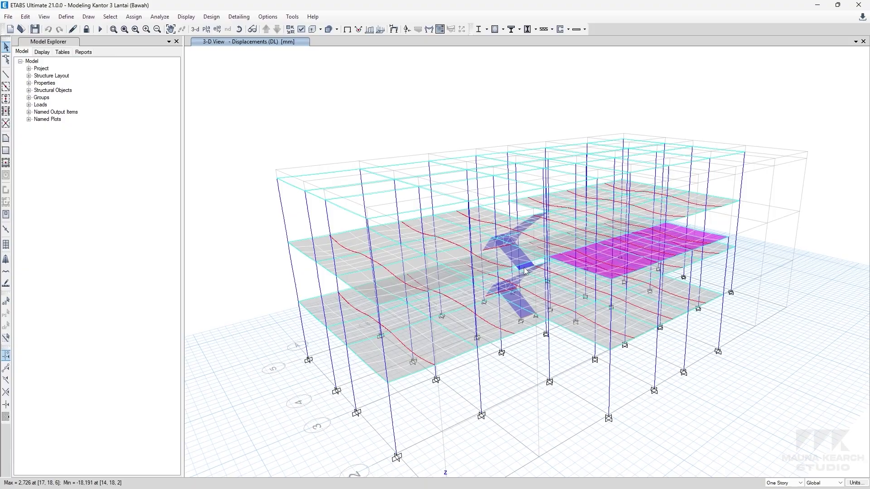
# Open the diaphragm eccentricity settings of the RS-Y response spectrum load case for editing.
pyautogui.click(66, 17)
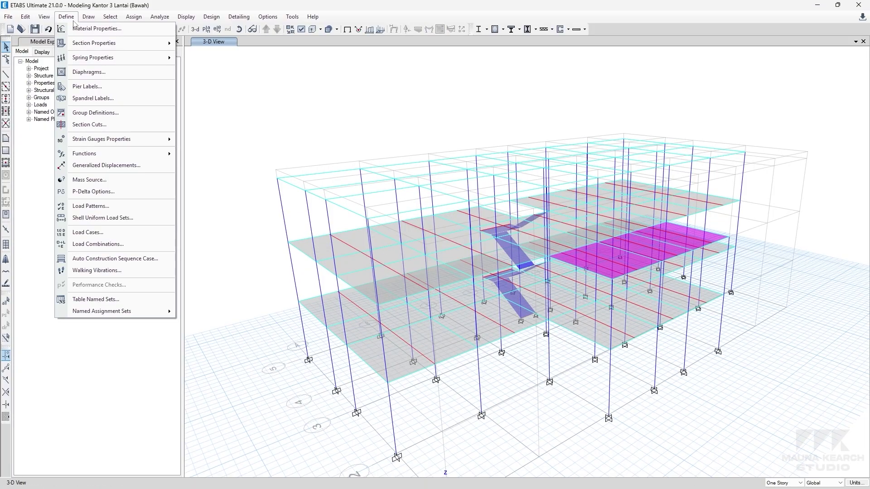
pyautogui.click(118, 232)
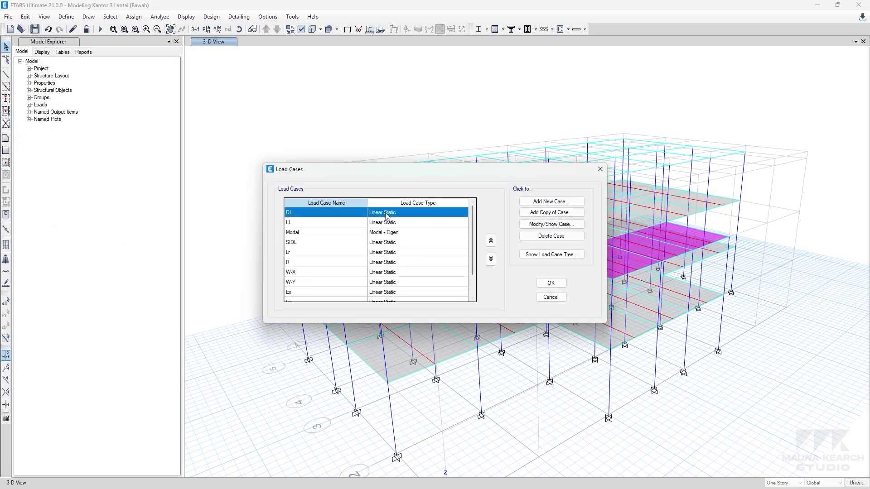
pyautogui.click(308, 283)
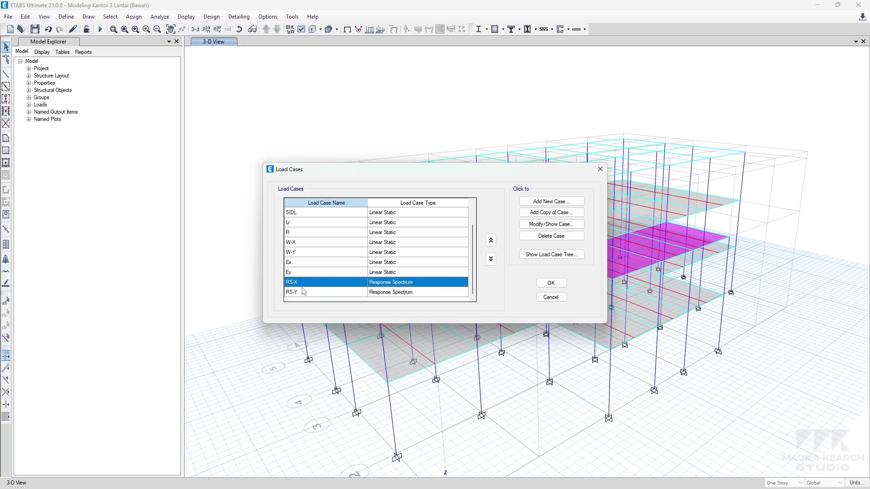
pyautogui.click(305, 295)
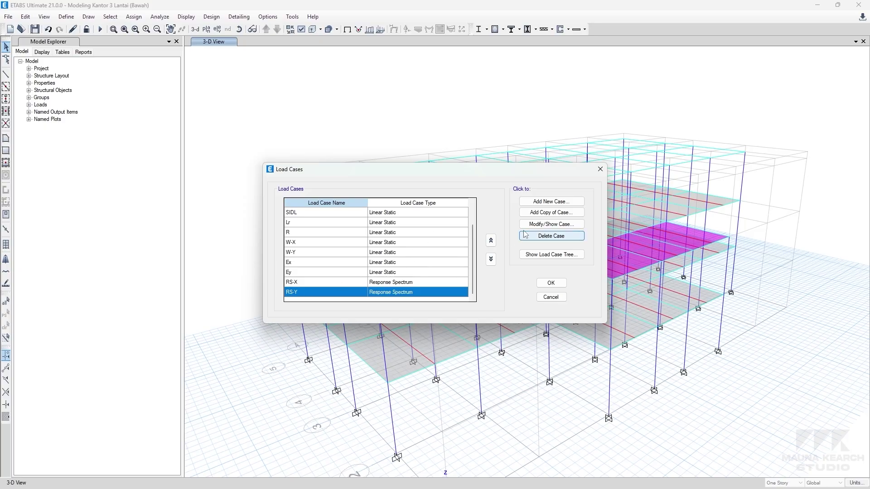
pyautogui.click(551, 224)
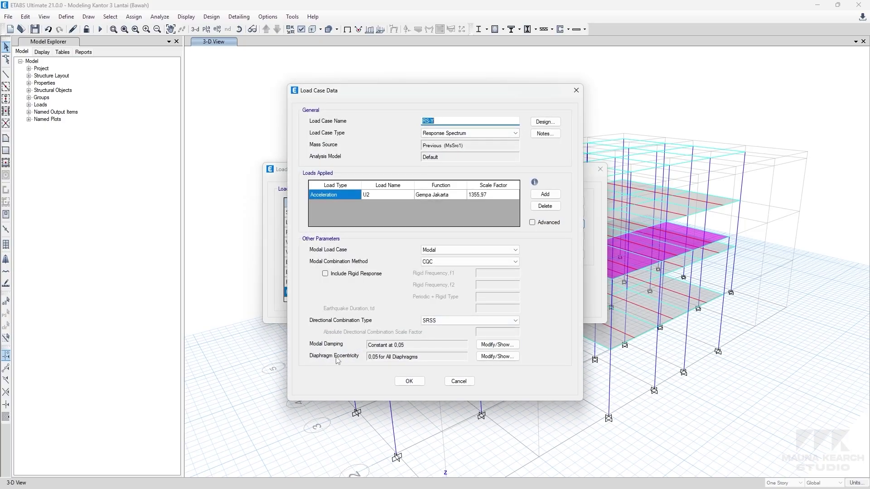
pyautogui.click(498, 356)
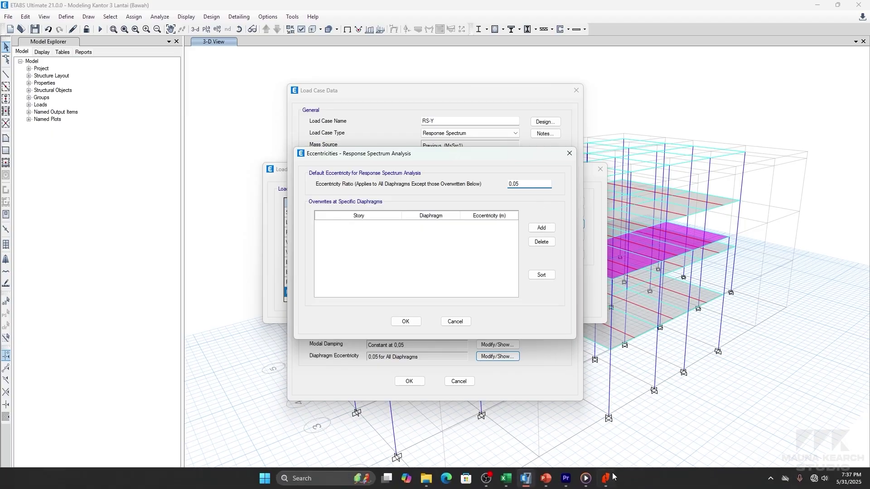
# Copy the maximum Arah y eccentricity percentage from the Excel workbook into RS-Y's default eccentricity ratio in ETABS, giving 0.089.
pyautogui.click(506, 483)
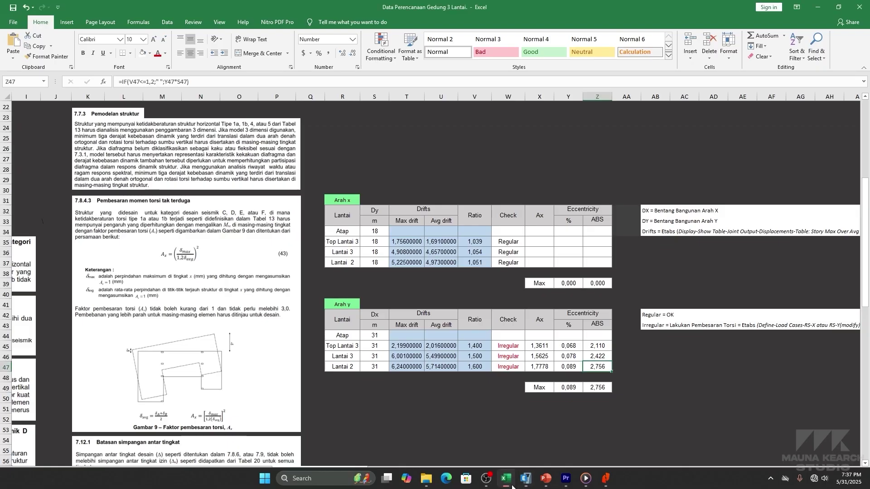
pyautogui.click(579, 388)
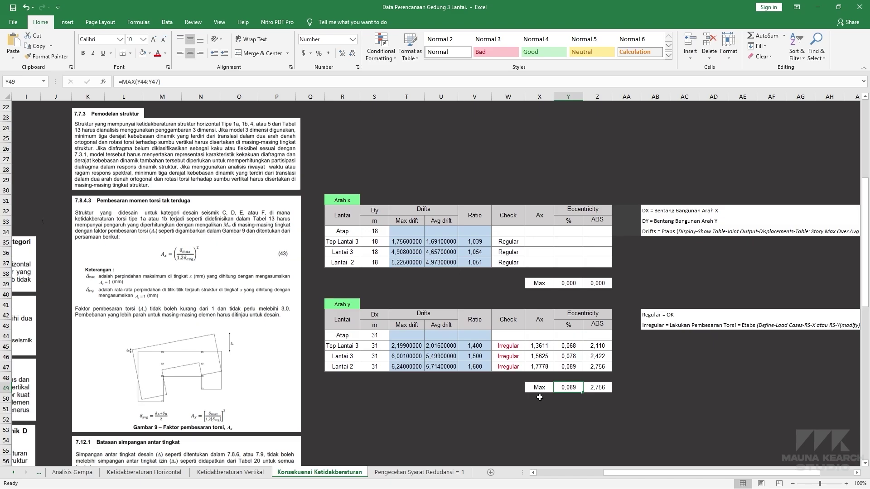
pyautogui.hotkey('ctrl', 'c')
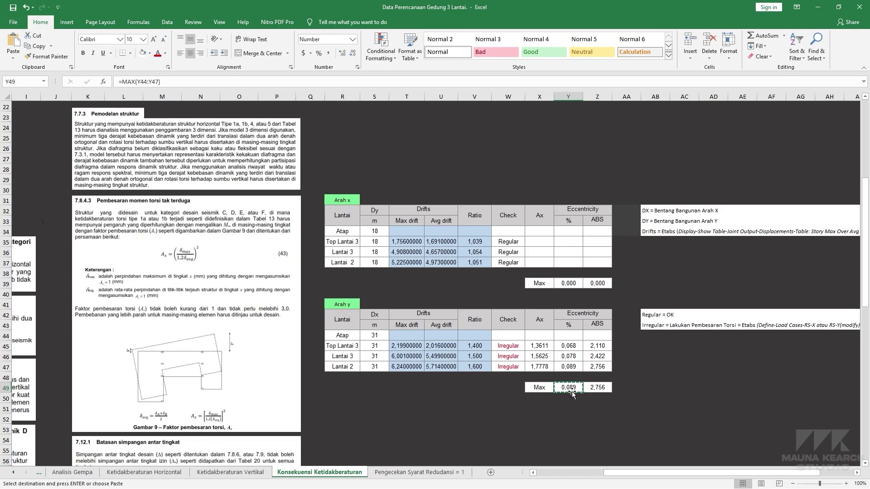
pyautogui.moveTo(588, 486)
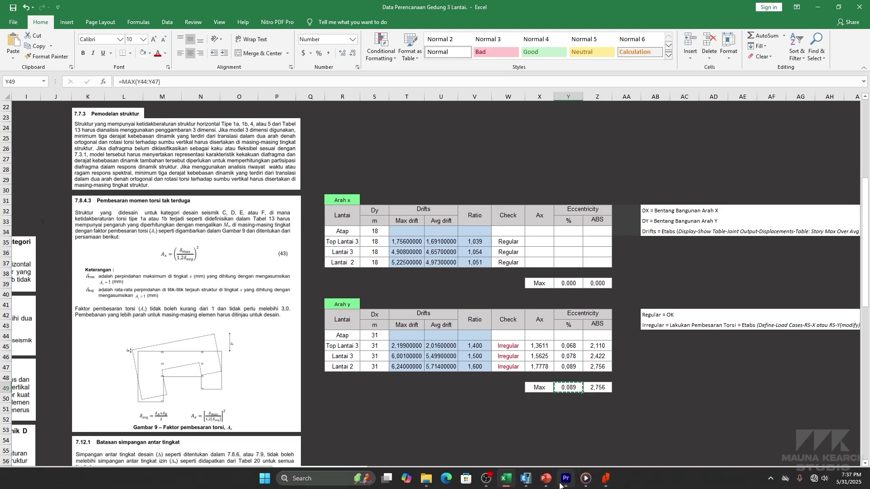
pyautogui.click(526, 485)
pyautogui.rightClick(520, 184)
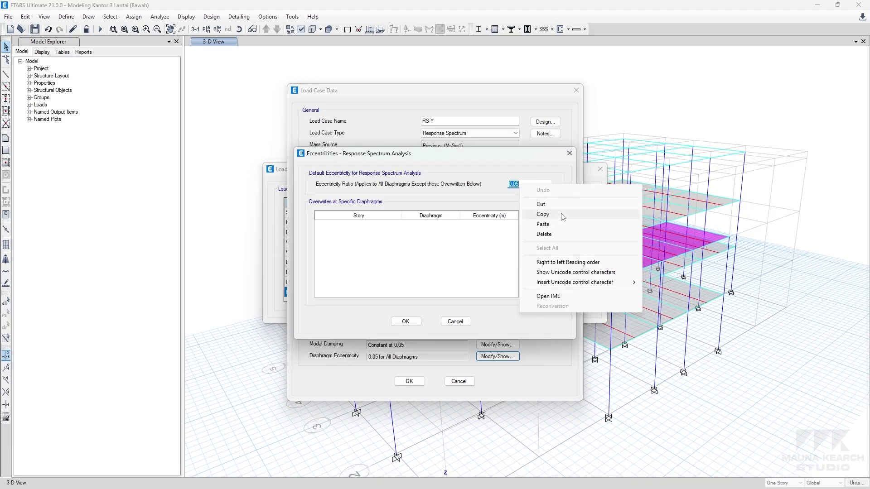
pyautogui.click(535, 227)
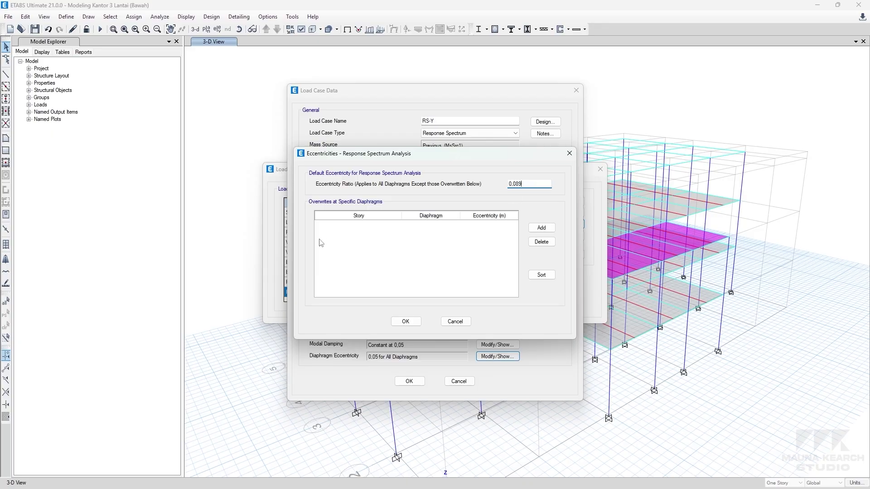
# Add three rows to the eccentricity overwrites at specific diaphragms for RS-Y.
pyautogui.click(534, 229)
pyautogui.click(535, 229)
pyautogui.click(535, 229)
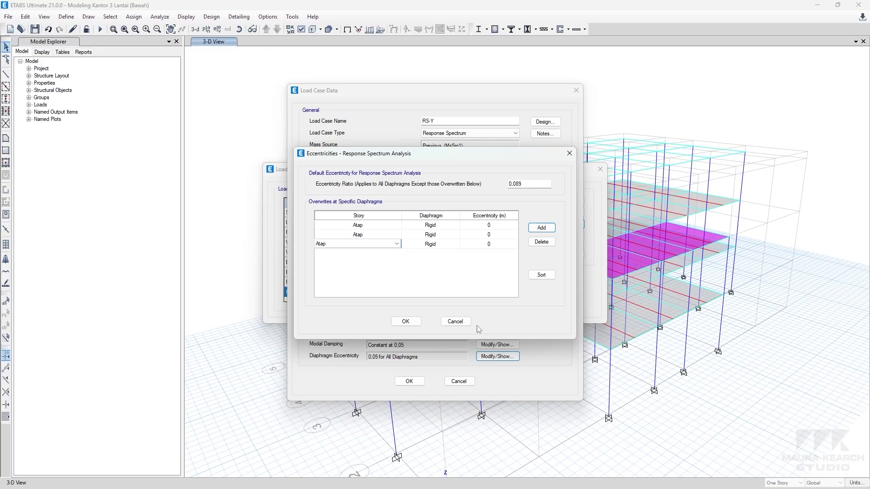
# Check the Arah y floor names in Excel and set the three ETABS overwrite stories to Lantai 3, Lantai 3 and Lantai 2.
pyautogui.moveTo(524, 480)
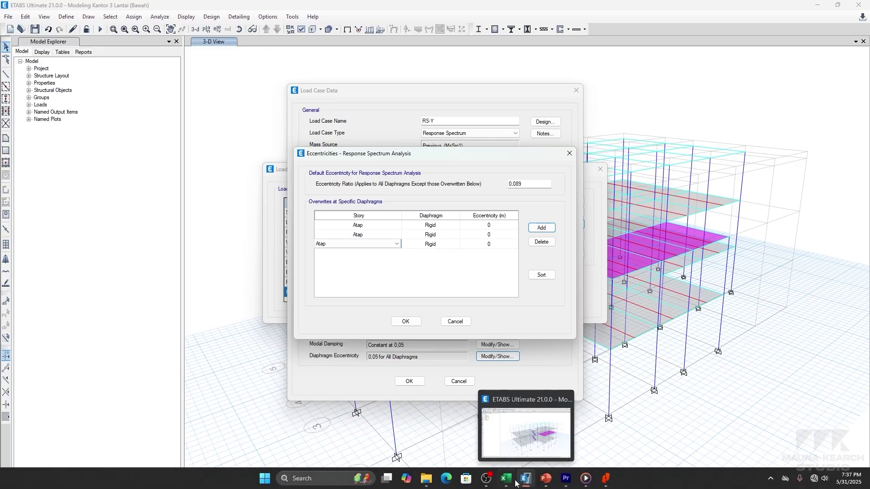
pyautogui.click(506, 479)
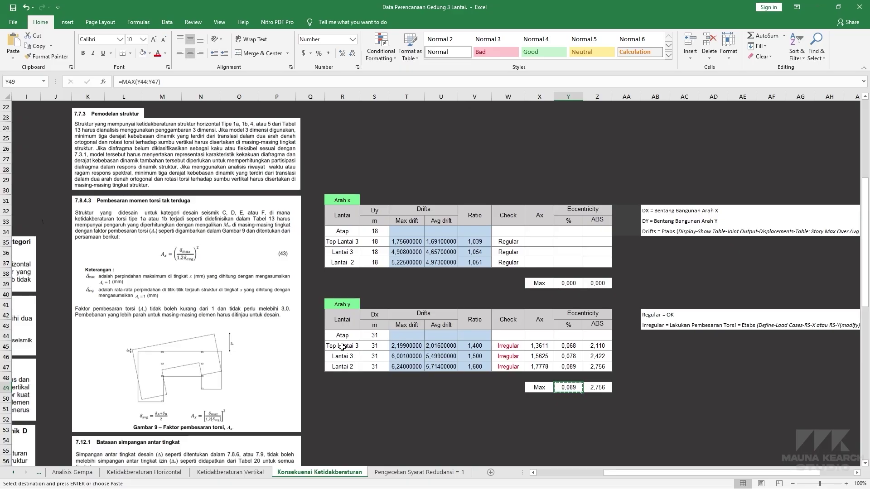
pyautogui.click(525, 479)
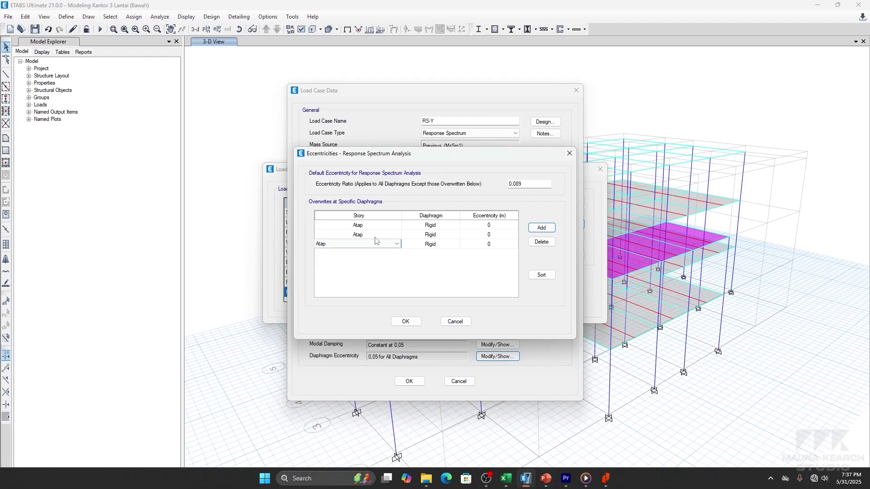
pyautogui.click(375, 241)
pyautogui.click(336, 271)
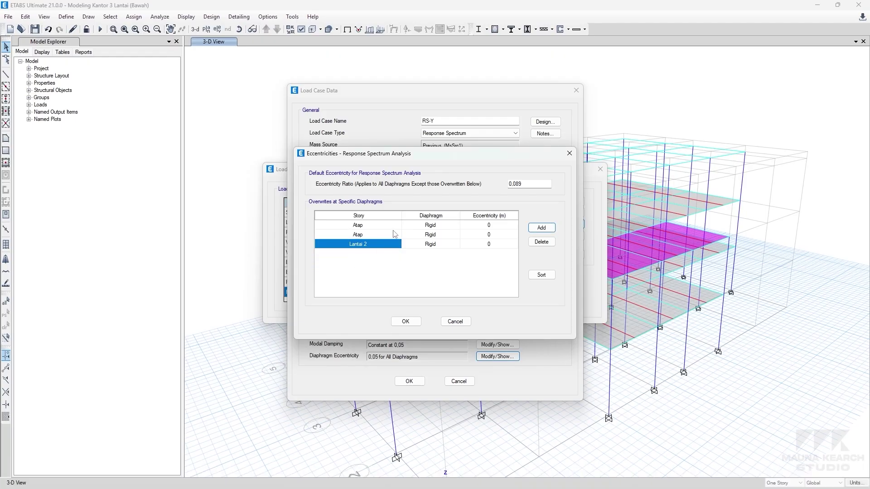
pyautogui.click(393, 234)
pyautogui.click(336, 255)
pyautogui.click(396, 225)
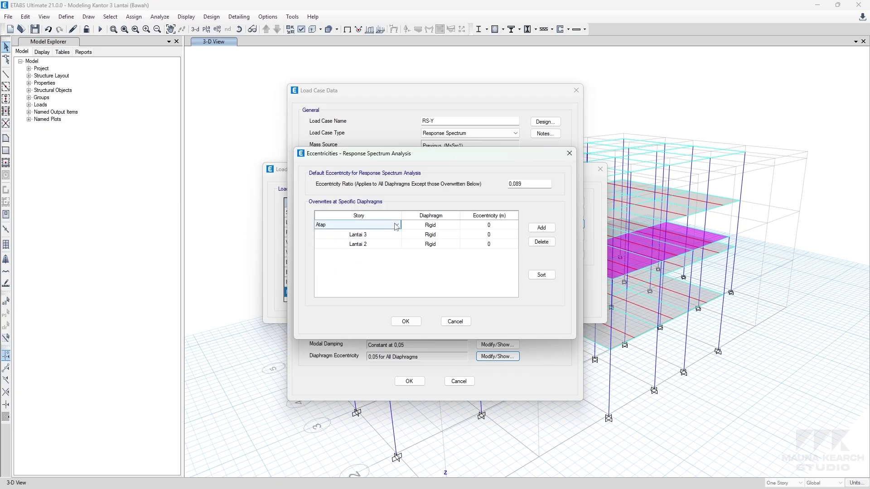
pyautogui.click(396, 225)
pyautogui.click(347, 246)
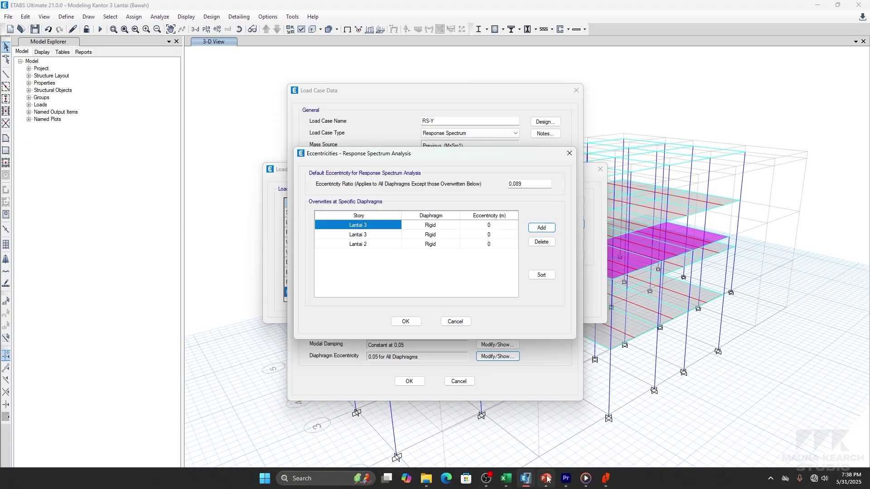
# Switch to Excel and examine the formula behind the Top Lantai 3 ABS eccentricity in the Arah y table.
pyautogui.click(506, 478)
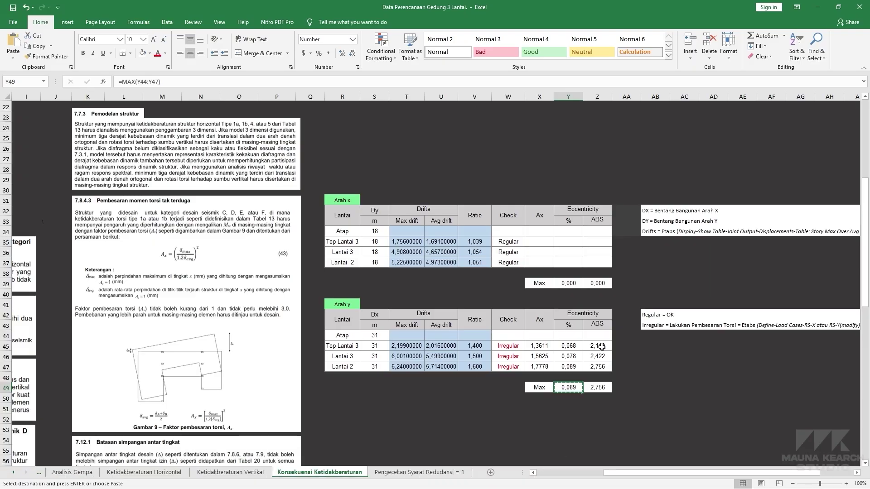
pyautogui.click(601, 346)
pyautogui.press('Escape')
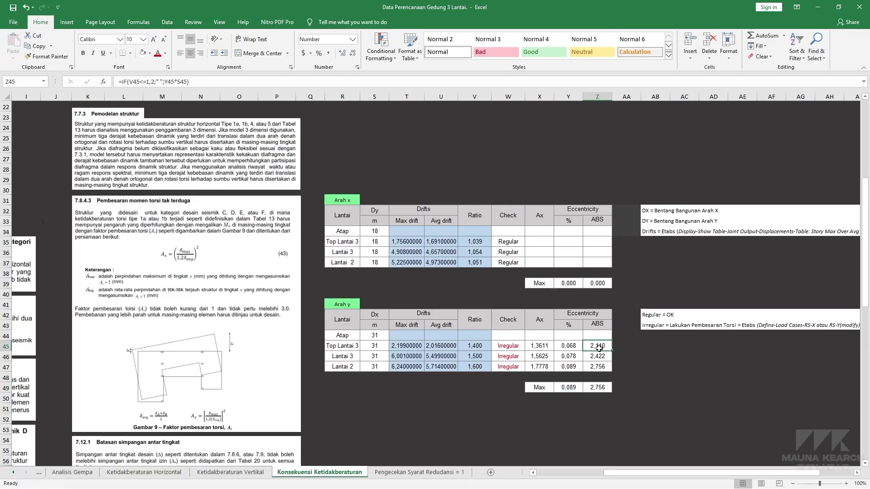
pyautogui.doubleClick(599, 347)
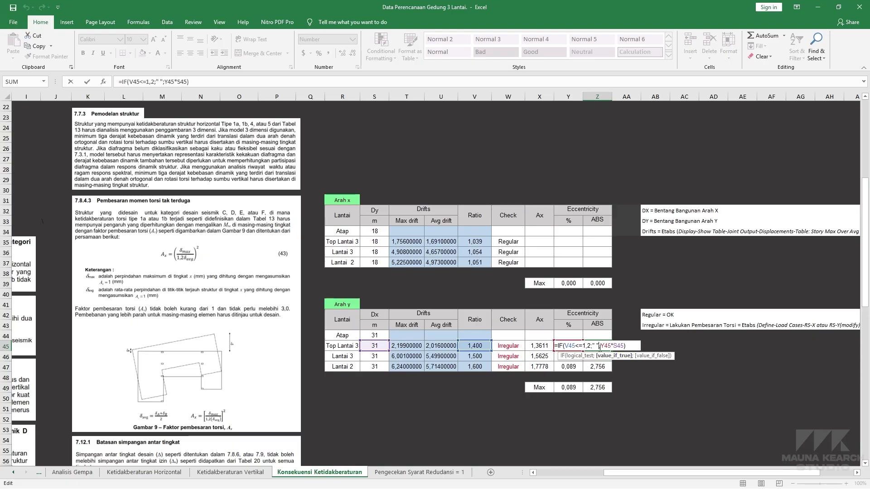
pyautogui.press('Escape')
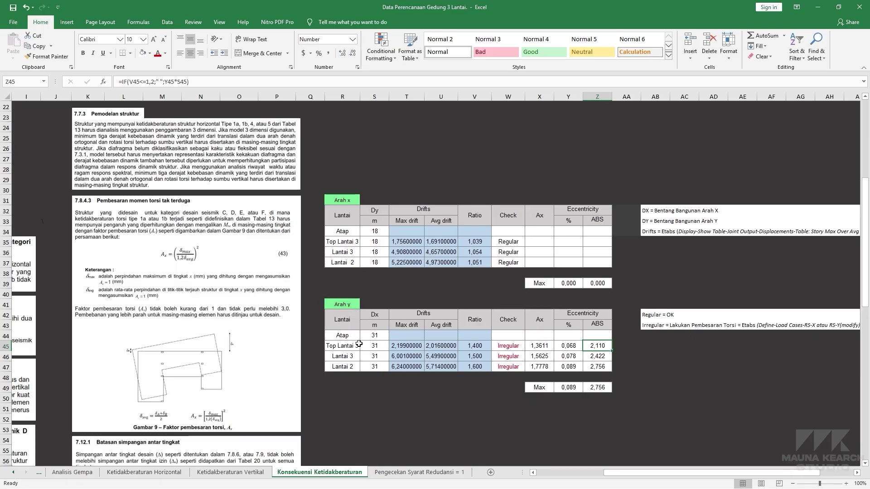
pyautogui.doubleClick(599, 348)
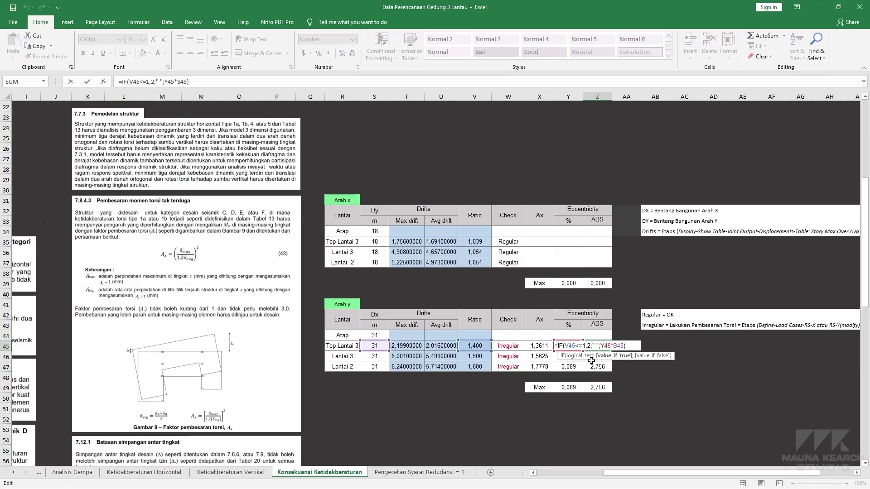
pyautogui.press('Escape')
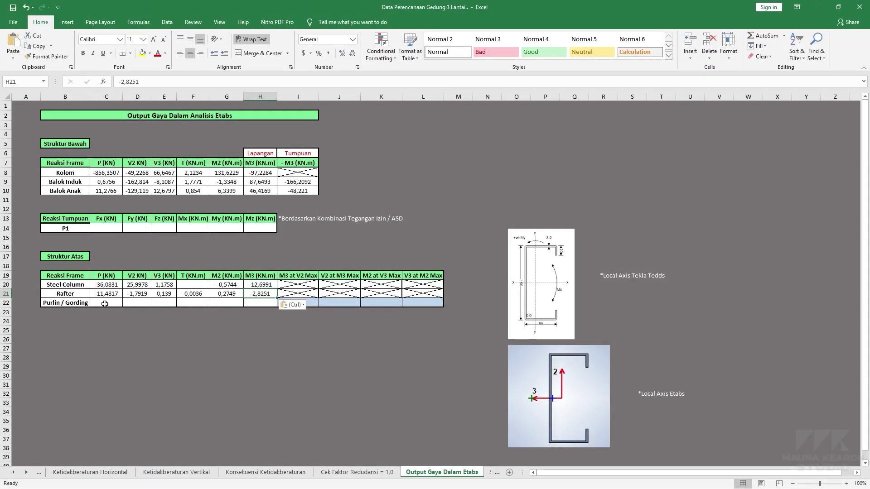
# Select the empty Purlin / Gording P cell in Excel, then switch to ETABS and close the rafters' Element Forces - Beams table.
pyautogui.click(103, 304)
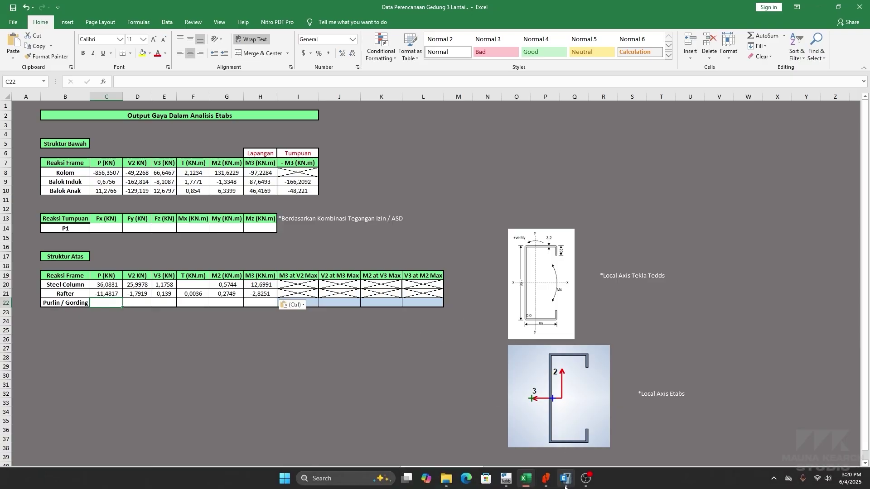
pyautogui.moveTo(566, 478)
pyautogui.click(596, 444)
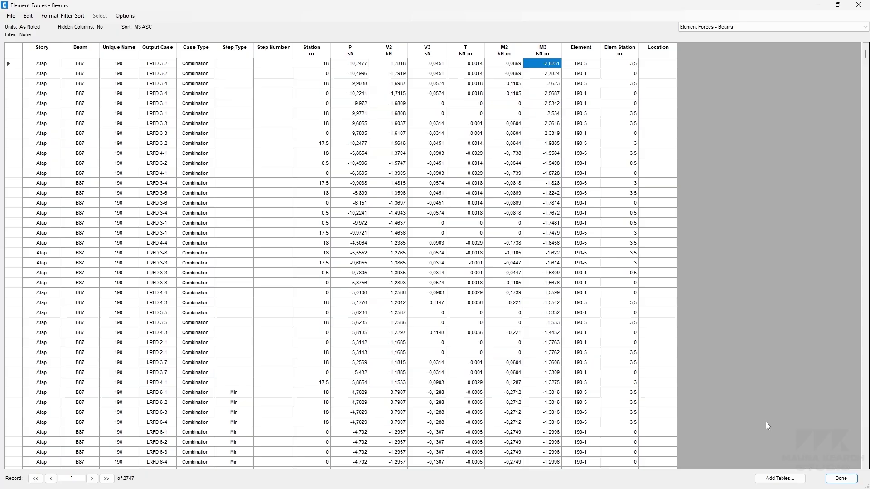
pyautogui.click(841, 480)
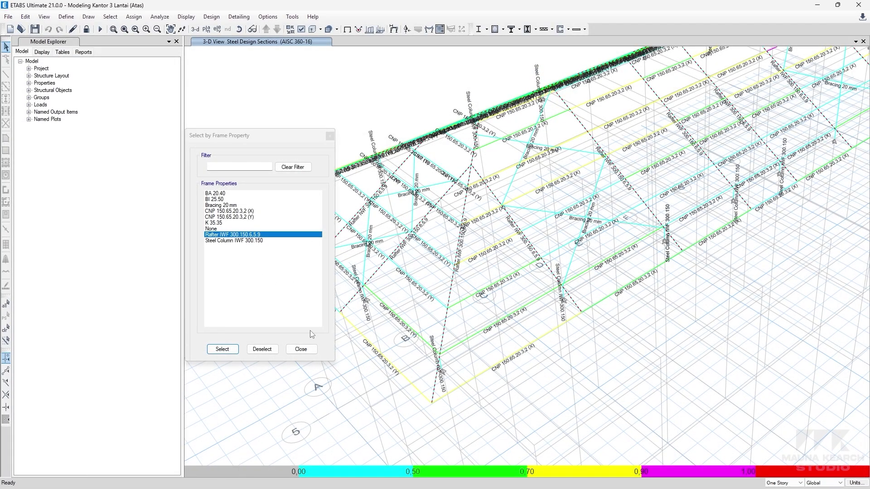
# Deselect the Rafter IWF 300.150.6.5.9 frames and select all CNP 150.65.20.3,2 (X) and (Y) purlin frames.
pyautogui.click(262, 349)
pyautogui.click(241, 212)
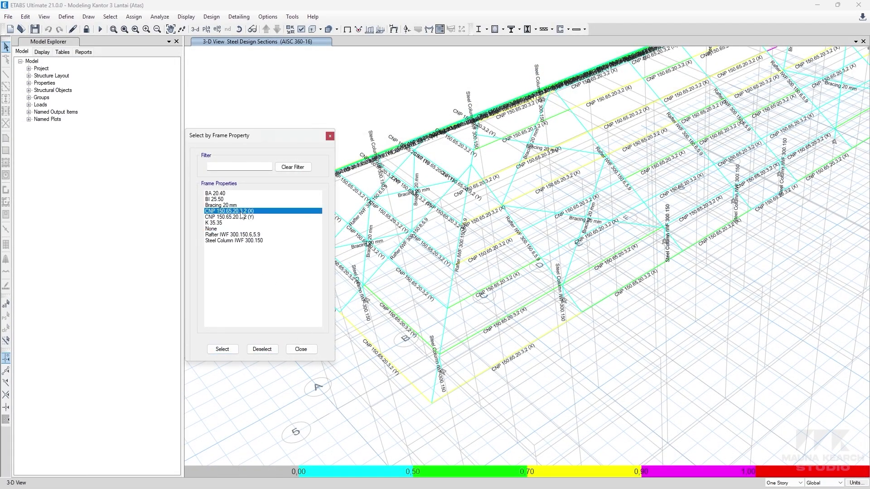
pyautogui.keyDown('shift'); pyautogui.click(242, 217); pyautogui.keyUp('shift')
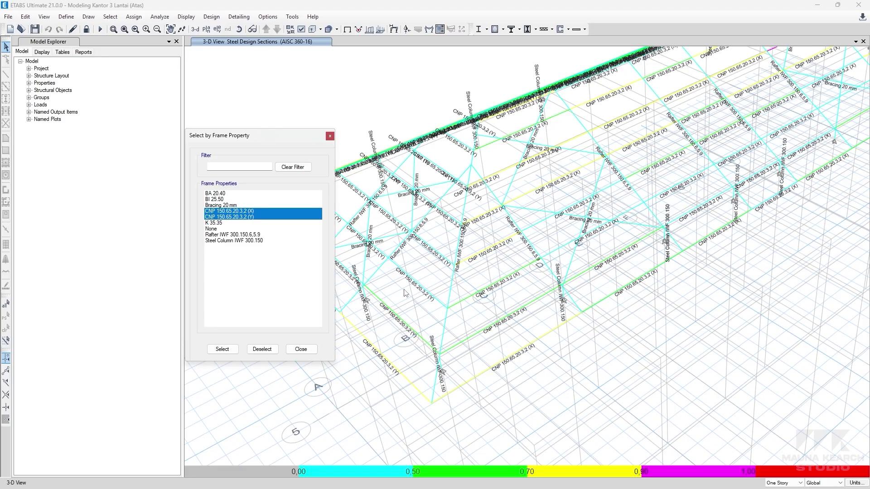
pyautogui.click(222, 348)
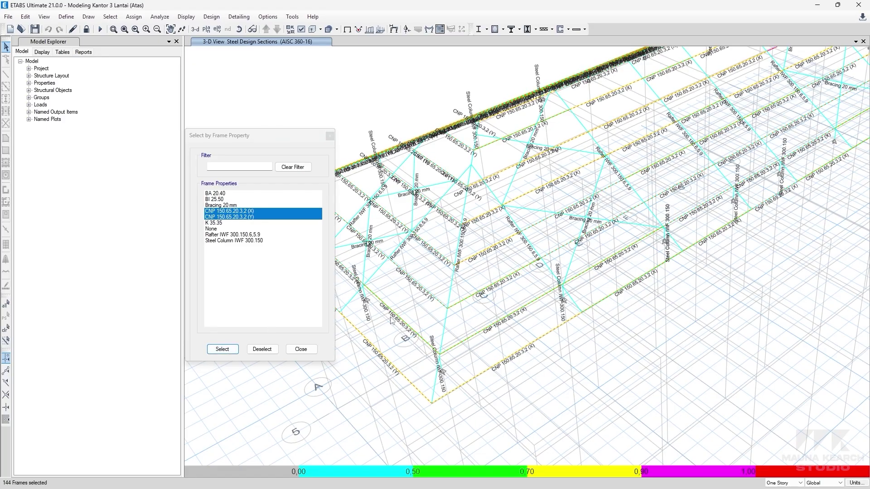
# Show the Element Forces - Beams results table for the selected purlin frames and maximize its window.
pyautogui.click(185, 16)
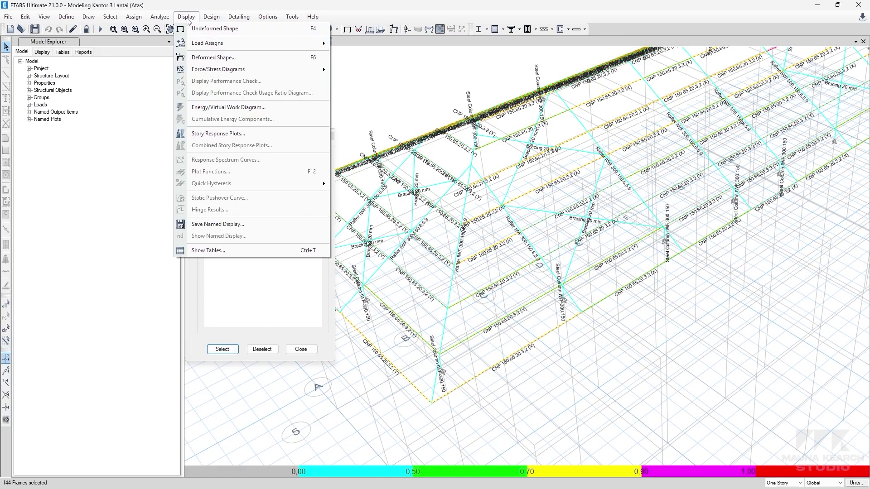
pyautogui.click(227, 250)
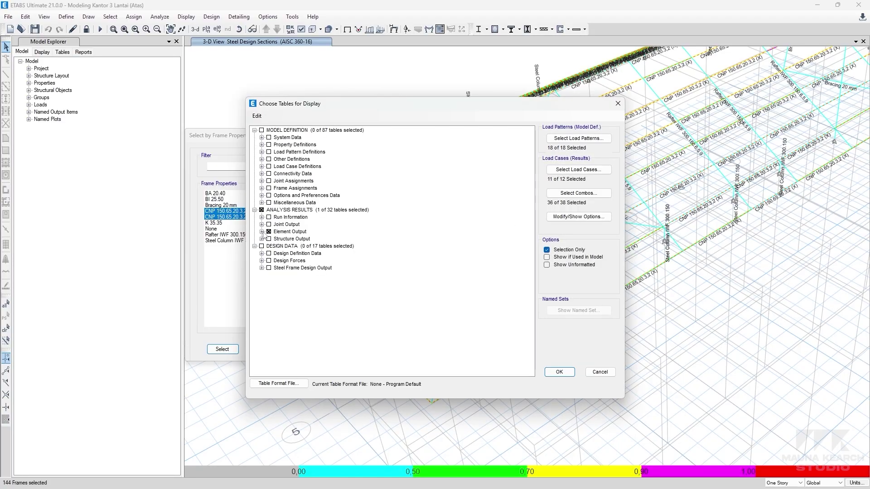
pyautogui.click(262, 232)
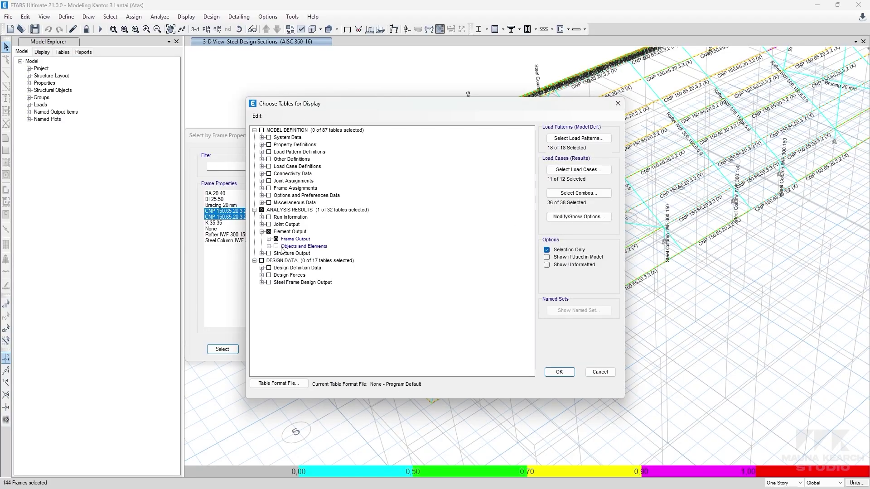
pyautogui.click(269, 239)
pyautogui.click(568, 372)
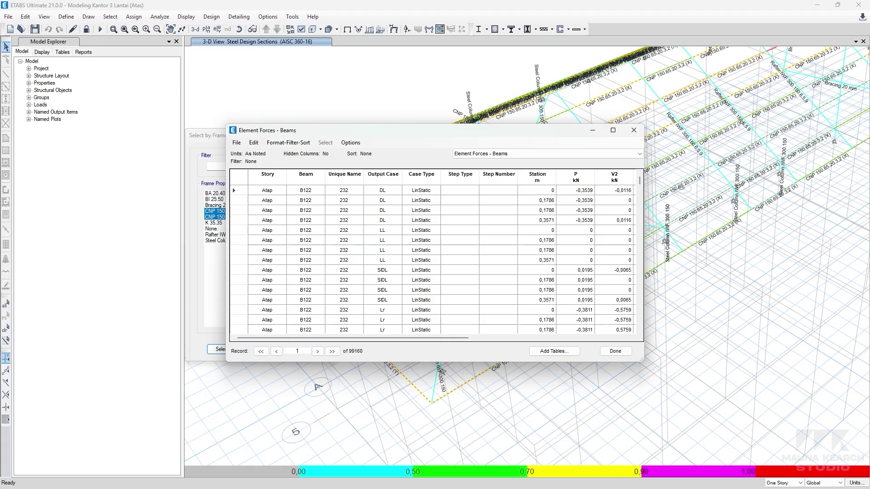
pyautogui.click(613, 130)
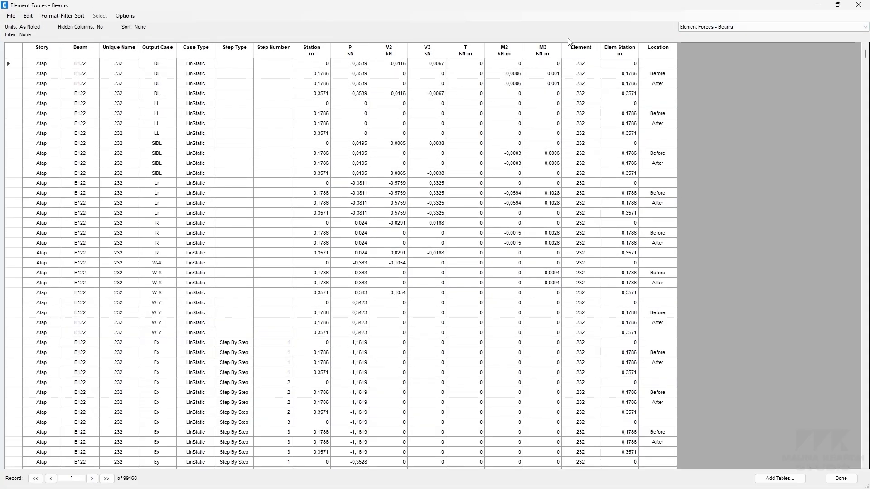
# Sort the axial force P both ways and copy its largest-magnitude value, -8,5117 kN, into Excel's Purlin / Gording P cell.
pyautogui.click(350, 56)
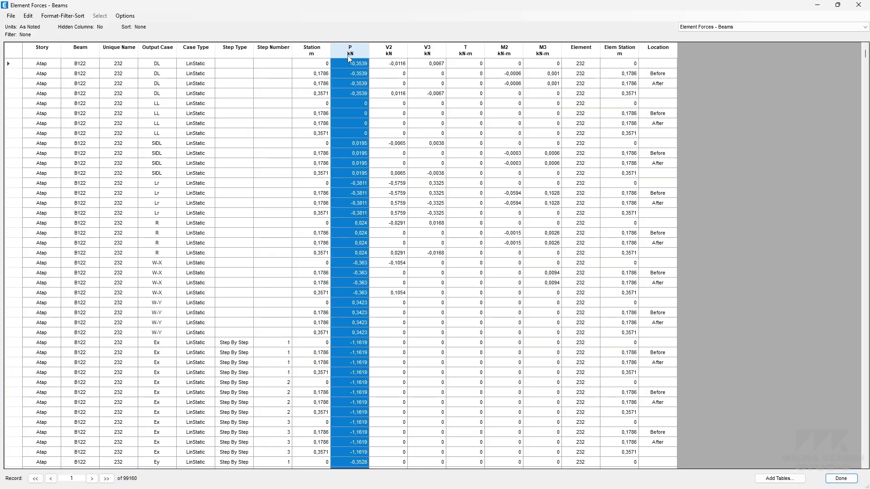
pyautogui.rightClick(350, 57)
pyautogui.click(385, 135)
pyautogui.rightClick(358, 54)
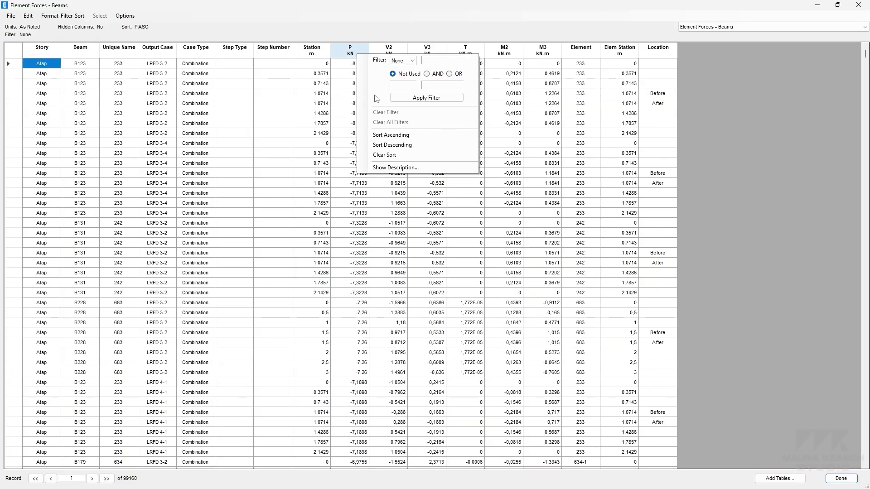
pyautogui.click(389, 145)
pyautogui.rightClick(357, 60)
pyautogui.click(382, 140)
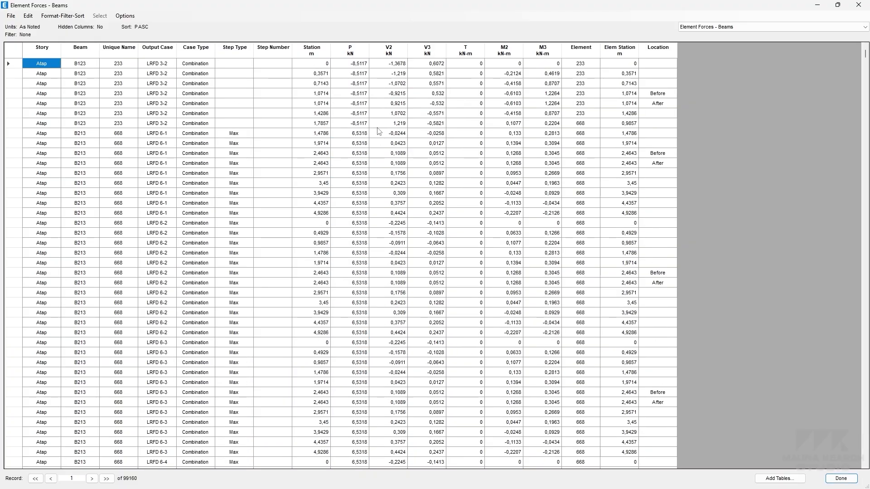
pyautogui.click(359, 62)
pyautogui.click(516, 479)
pyautogui.click(97, 302)
pyautogui.rightClick(97, 302)
pyautogui.click(108, 135)
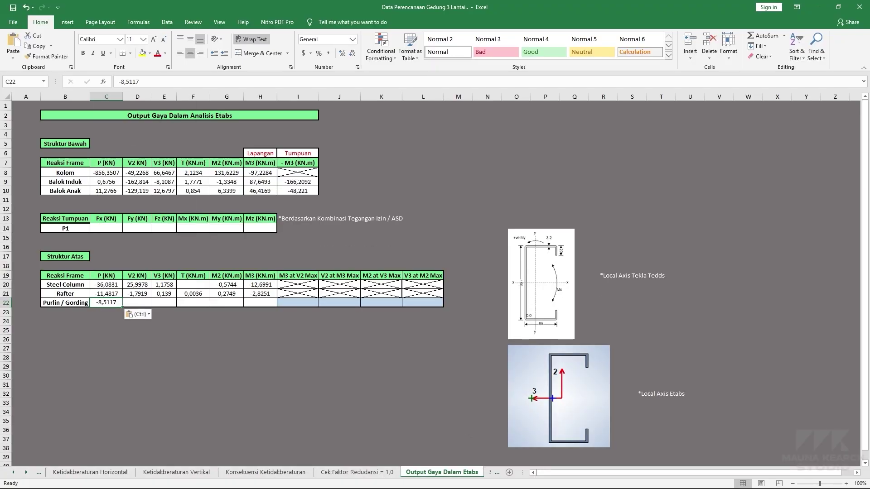
# Sort the ETABS beam forces by V2 and copy the largest-magnitude value, -4,0476 kN, into Excel's Purlin / Gording V2 cell.
pyautogui.click(554, 480)
pyautogui.click(605, 430)
pyautogui.click(388, 50)
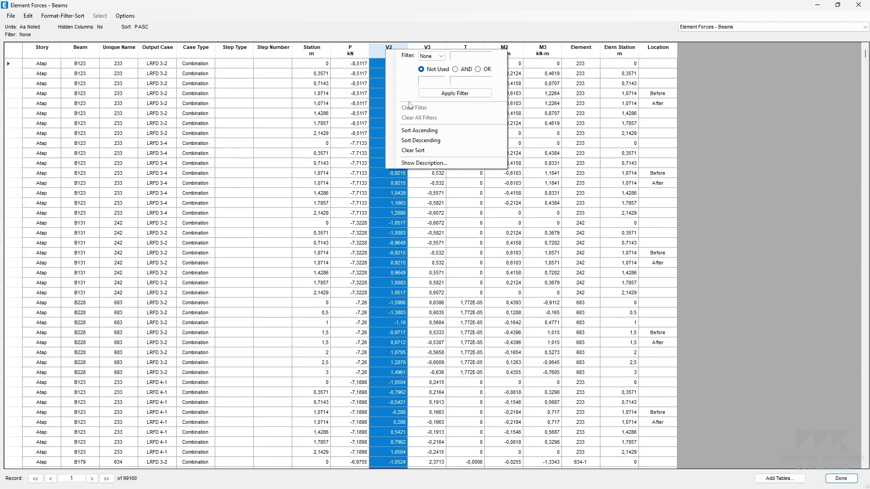
pyautogui.click(421, 141)
pyautogui.click(395, 63)
pyautogui.click(516, 479)
pyautogui.rightClick(130, 308)
pyautogui.click(161, 140)
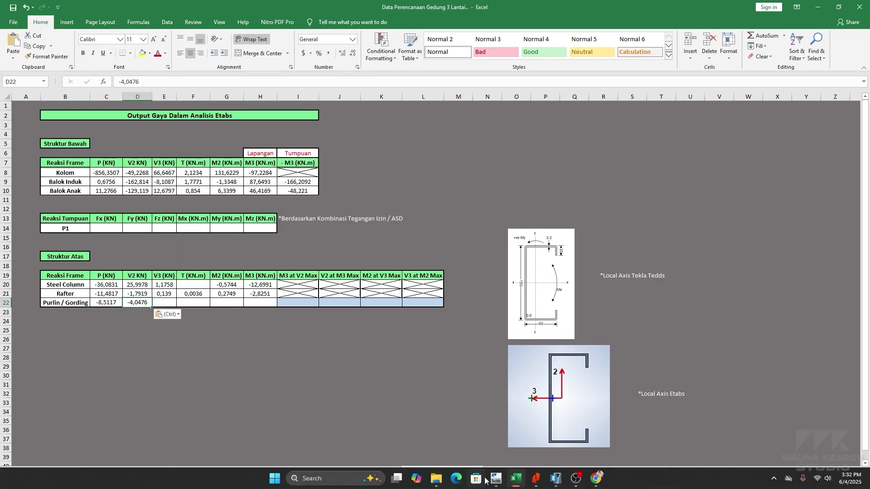
# Sort the ETABS beam forces by V3 and copy the governing value, 2,4011 kN, into Excel's Purlin / Gording V3 cell.
pyautogui.click(554, 479)
pyautogui.click(605, 430)
pyautogui.click(437, 57)
pyautogui.click(437, 57)
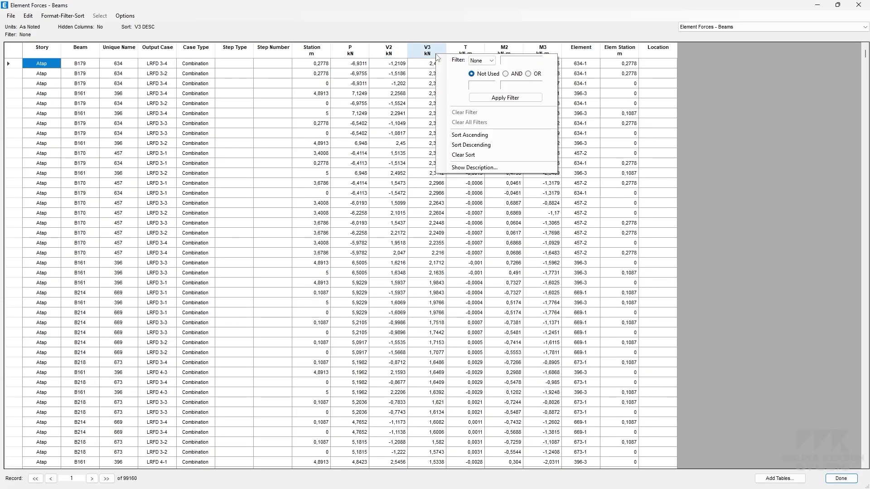
pyautogui.click(428, 63)
pyautogui.click(517, 478)
pyautogui.rightClick(170, 306)
pyautogui.click(202, 140)
# Sort the ETABS beam forces by torsion T in descending order and copy 0,0187 kN-m into Excel's Purlin / Gording T cell.
pyautogui.click(560, 479)
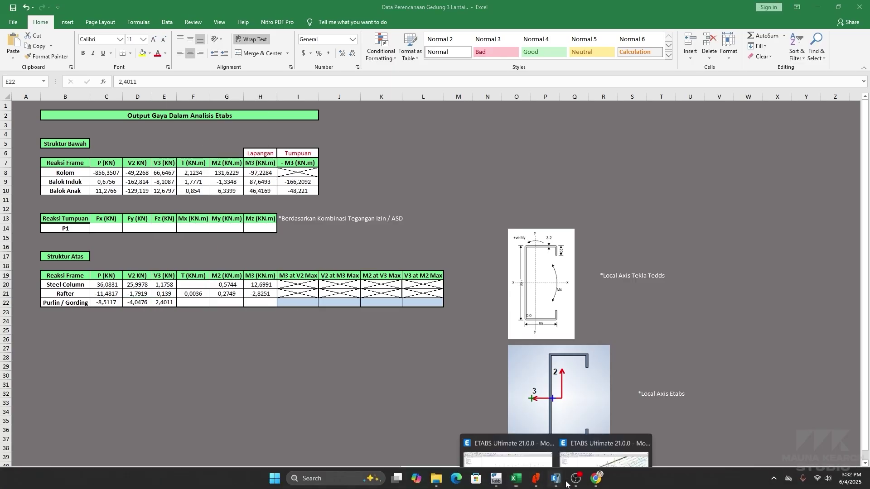
pyautogui.click(634, 433)
pyautogui.click(469, 50)
pyautogui.click(478, 66)
pyautogui.hotkey('ctrl', 'c')
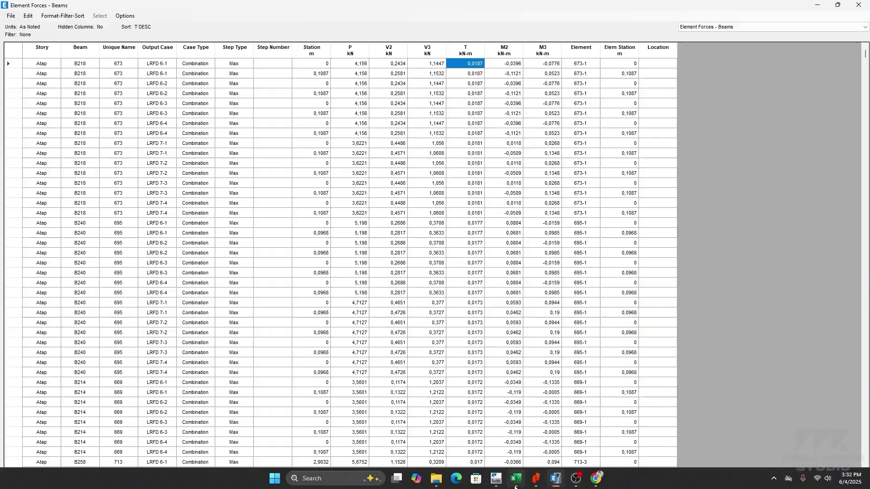
pyautogui.click(517, 479)
pyautogui.rightClick(235, 306)
pyautogui.click(267, 140)
# Sort the ETABS beam forces by M2 in ascending order and copy -1,4451 kN-m into Excel's Purlin / Gording M2 cell.
pyautogui.click(560, 479)
pyautogui.click(634, 433)
pyautogui.click(504, 50)
pyautogui.click(504, 49)
pyautogui.click(534, 138)
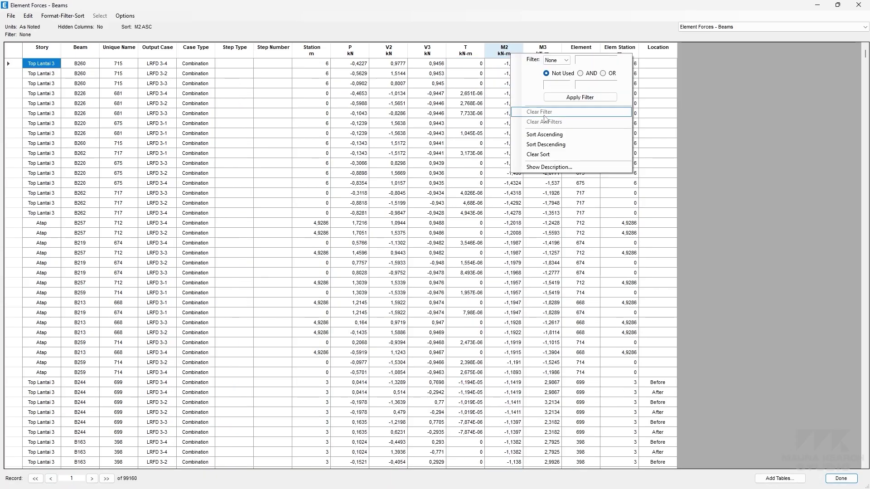
pyautogui.click(503, 64)
pyautogui.click(504, 64)
pyautogui.hotkey('ctrl', 'c')
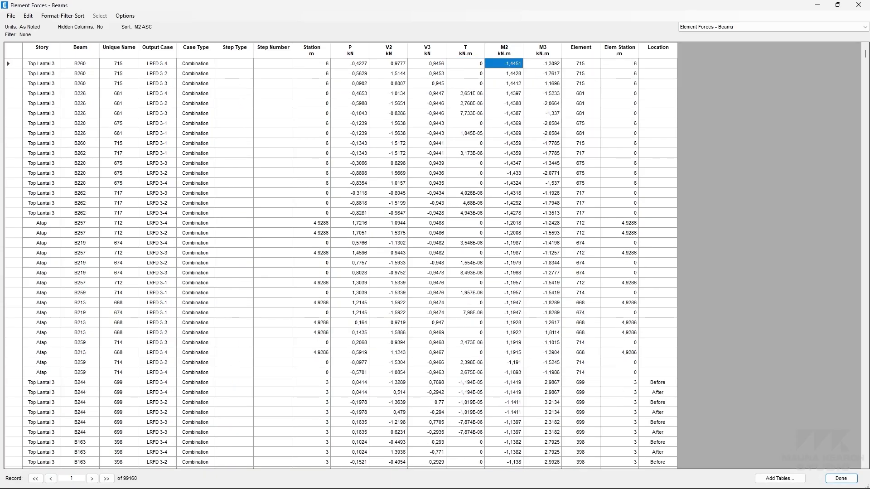
pyautogui.click(516, 478)
pyautogui.rightClick(232, 307)
pyautogui.click(267, 136)
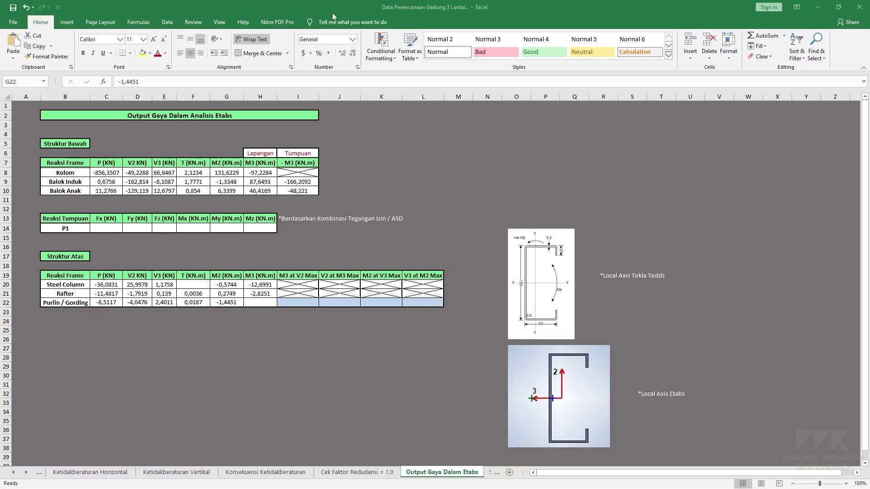
# Sort the ETABS beam forces by M3 in descending order and copy 3,23 kN-m into Excel's Purlin / Gording M3 cell.
pyautogui.moveTo(555, 478)
pyautogui.click(571, 462)
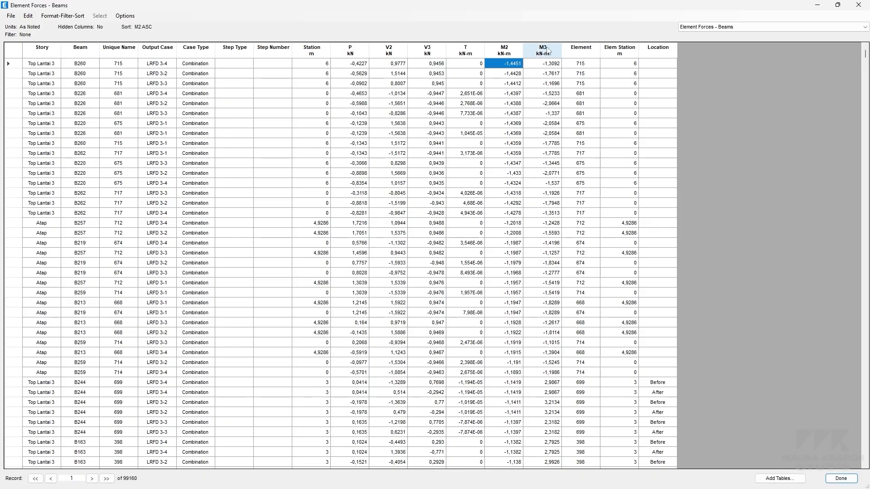
pyautogui.click(542, 50)
pyautogui.click(543, 49)
pyautogui.click(548, 64)
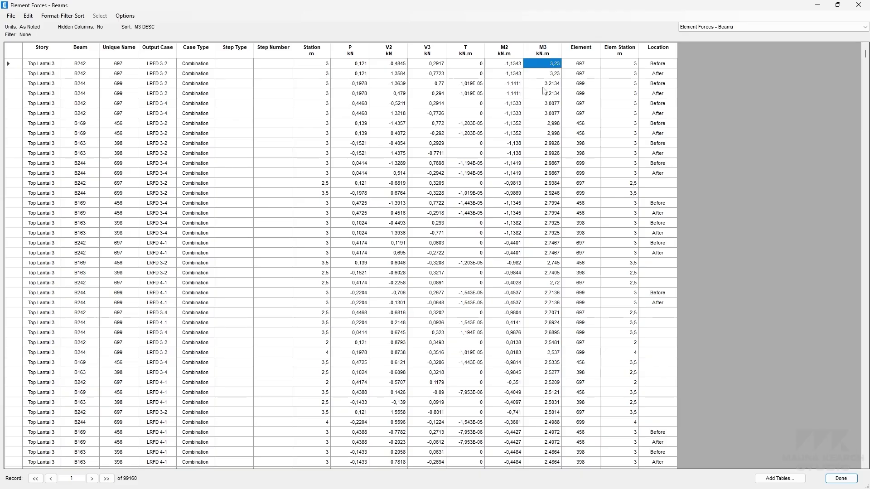
pyautogui.hotkey('ctrl', 'c')
pyautogui.click(535, 478)
pyautogui.rightClick(264, 304)
pyautogui.click(287, 138)
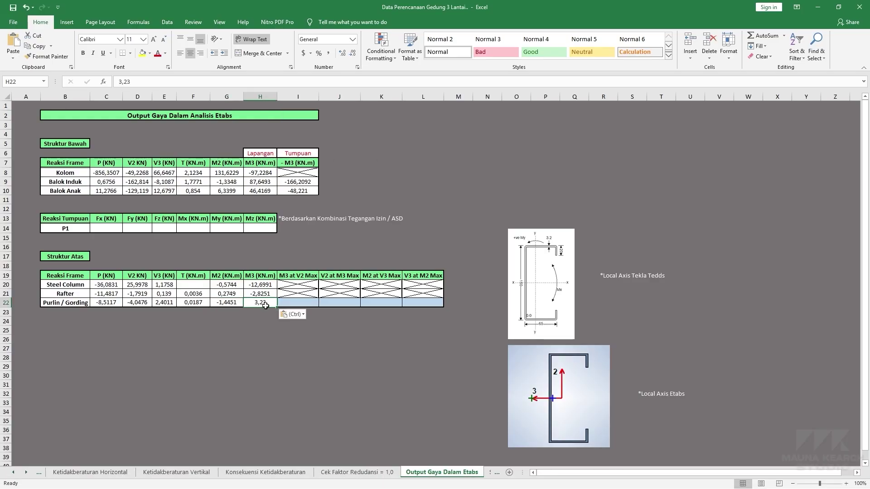
# Review the Purlin / Gording row's combined-force columns, from M3 at V2 Max to V3 at M2 Max, against the local axis diagrams.
pyautogui.moveTo(297, 275); pyautogui.dragTo(413, 274)
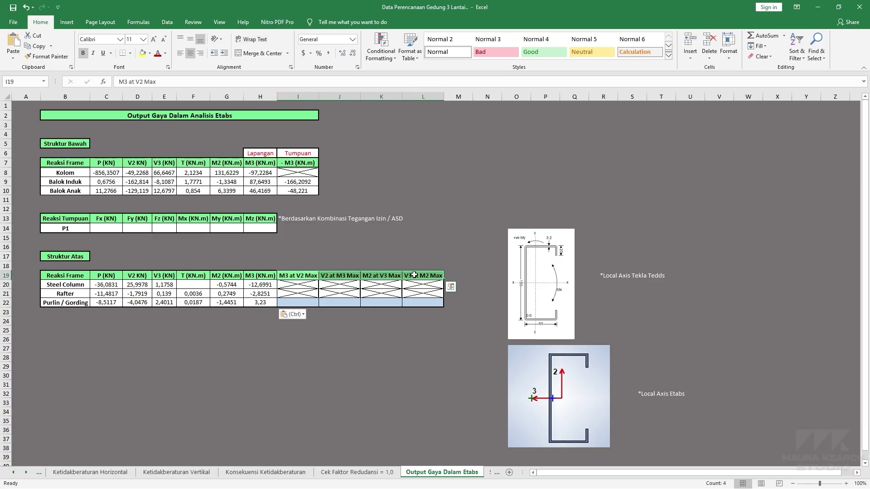
pyautogui.click(298, 306)
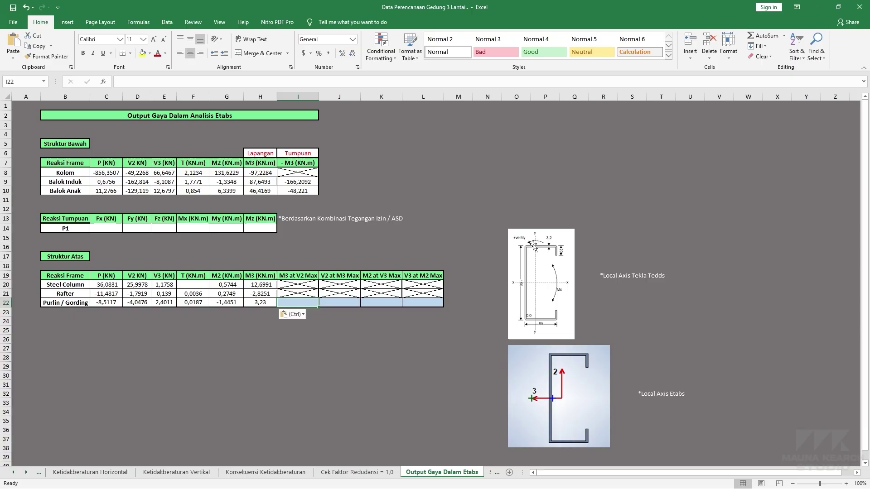
pyautogui.moveTo(312, 278); pyautogui.dragTo(288, 283)
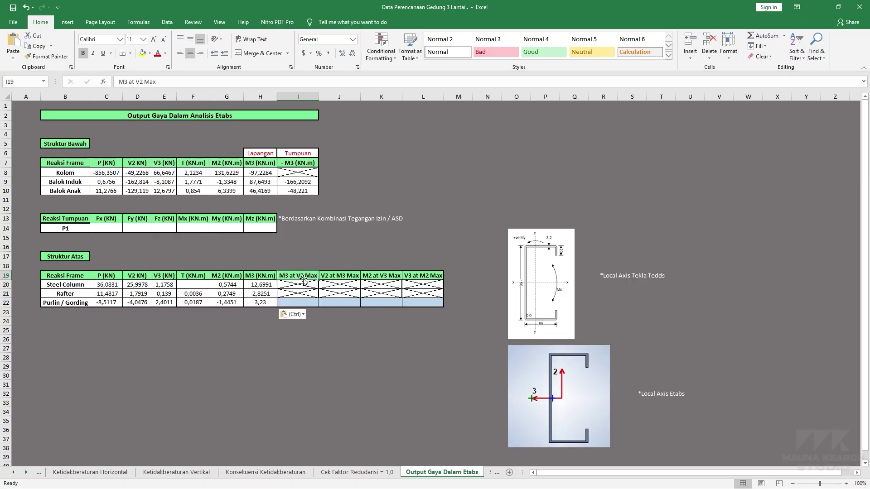
# Go through the combined-force column headings V2 at M3 Max, M2 at V3 Max and V3 at M2 Max in the Struktur Atas table.
pyautogui.click(323, 278)
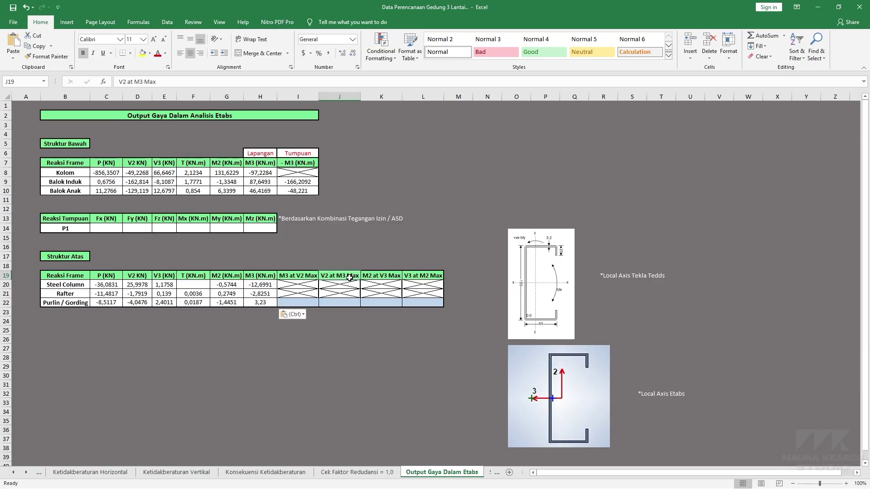
pyautogui.click(374, 277)
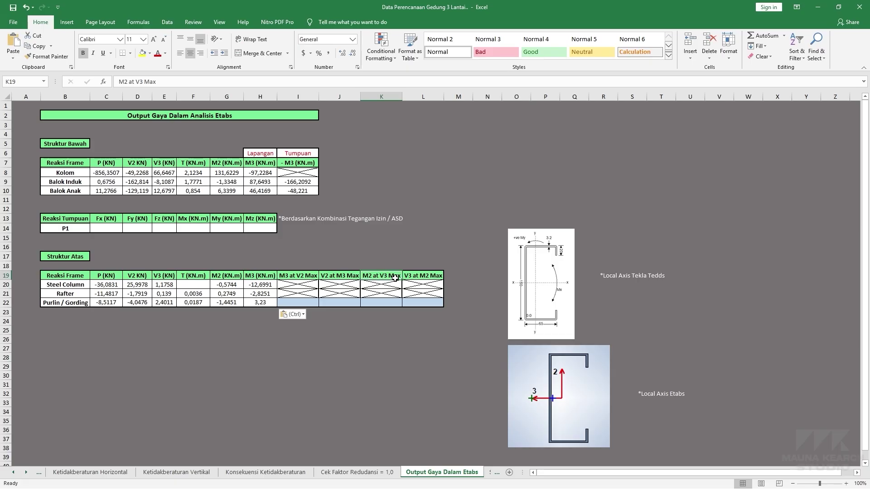
pyautogui.click(421, 275)
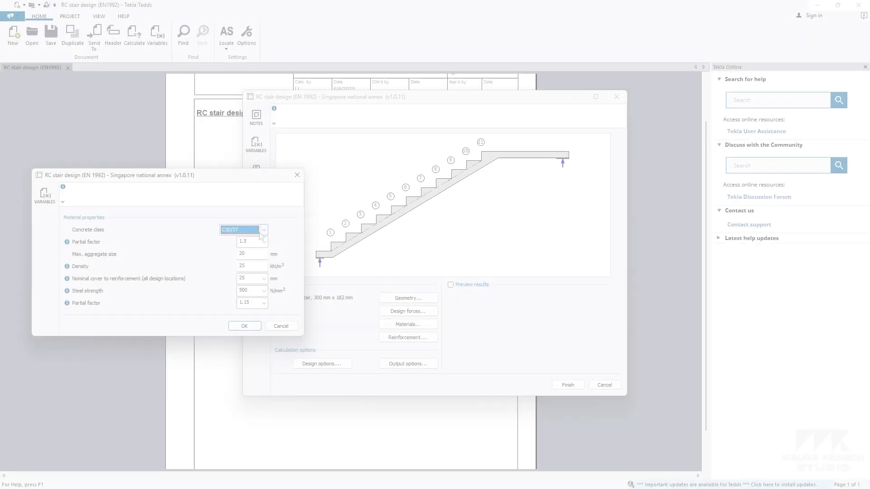
# In Tekla Tedds, set the RC stair's concrete class to C25/30 and the concrete partial factor to 1.2.
pyautogui.click(264, 230)
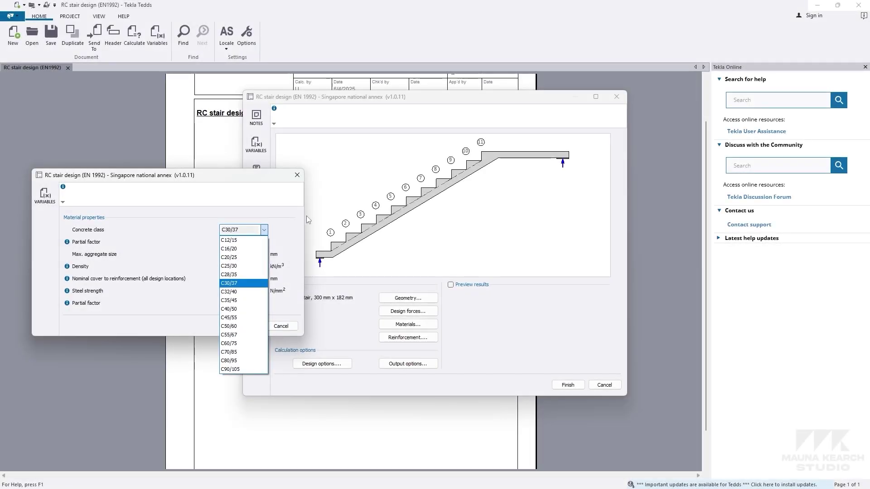
pyautogui.click(240, 268)
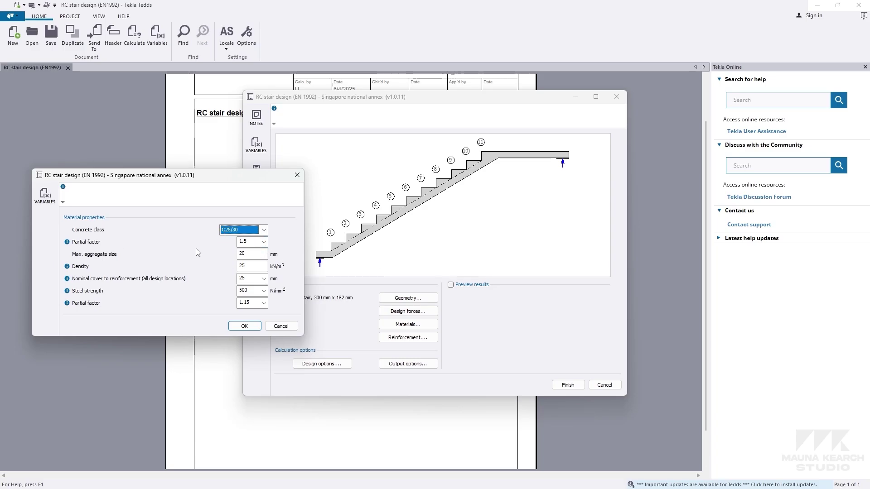
pyautogui.click(263, 242)
pyautogui.press('Up')
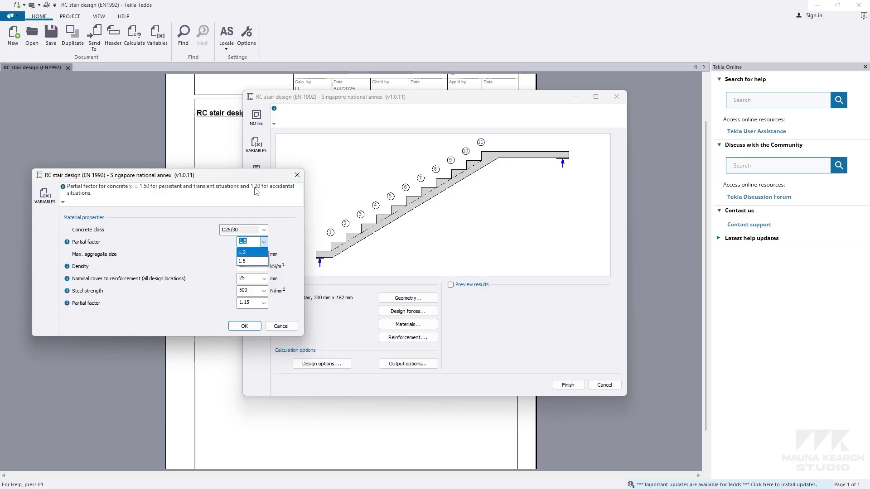
pyautogui.click(248, 255)
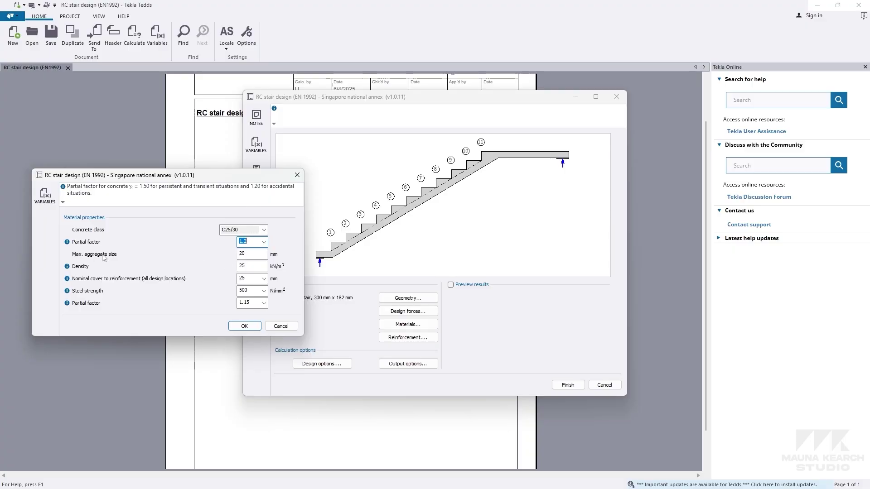
pyautogui.click(253, 256)
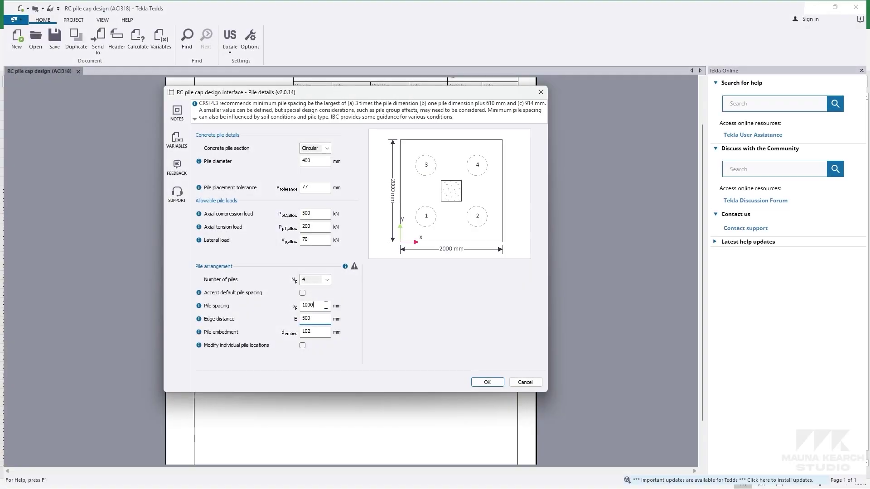
# Accept the pile details with 1000 mm pile spacing and 500 mm edge distance, and continue to the pile cap's design stage.
pyautogui.click(325, 305)
pyautogui.click(489, 384)
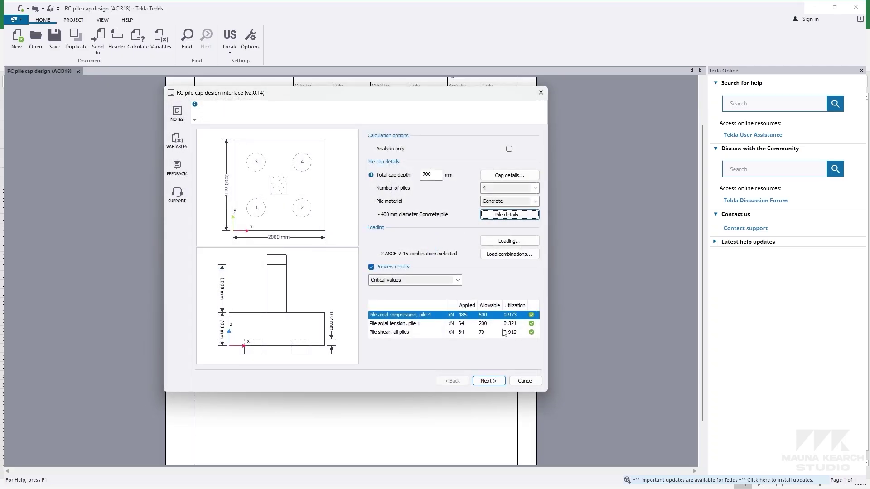
pyautogui.click(488, 382)
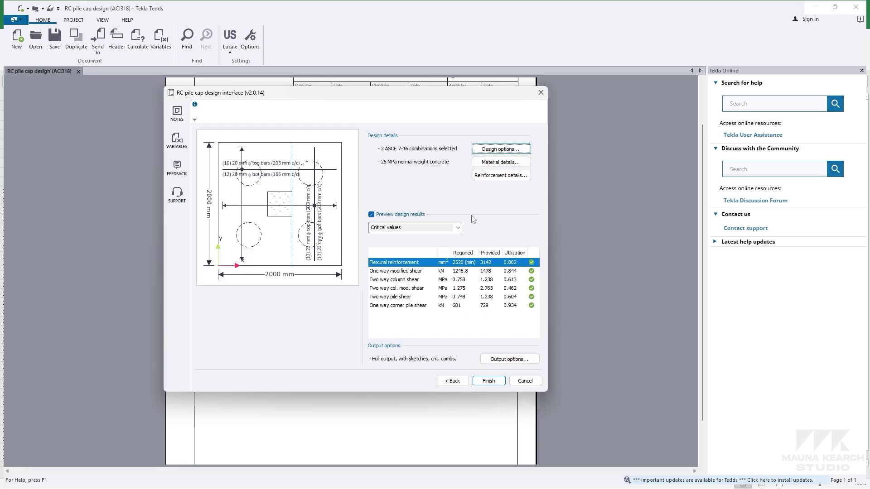
# In the pile cap's reinforcement details, set the X direction top bars to 13 bars of 16 mm.
pyautogui.click(500, 176)
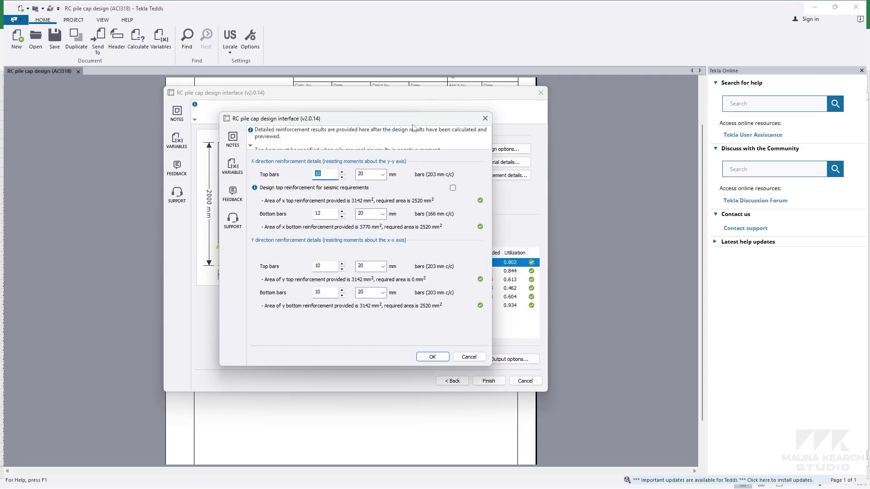
pyautogui.moveTo(413, 128); pyautogui.dragTo(304, 113)
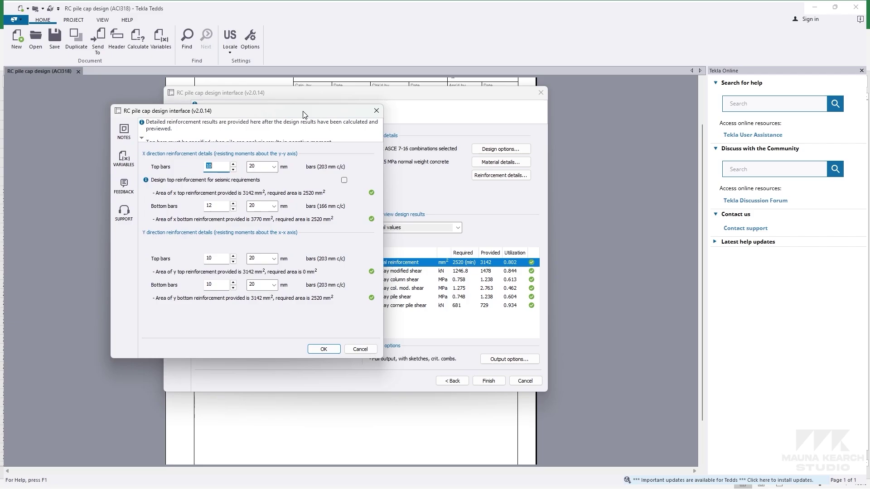
pyautogui.click(274, 167)
pyautogui.click(262, 215)
pyautogui.moveTo(318, 117); pyautogui.dragTo(265, 113)
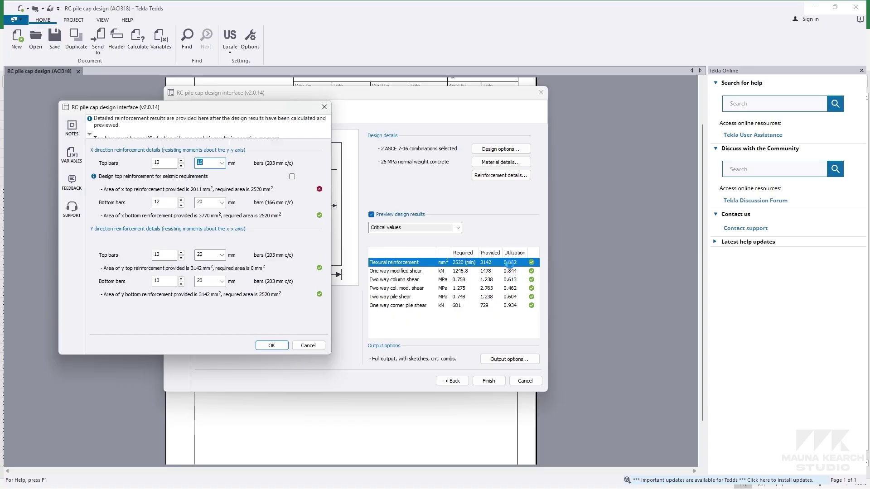
pyautogui.moveTo(272, 113); pyautogui.dragTo(317, 108)
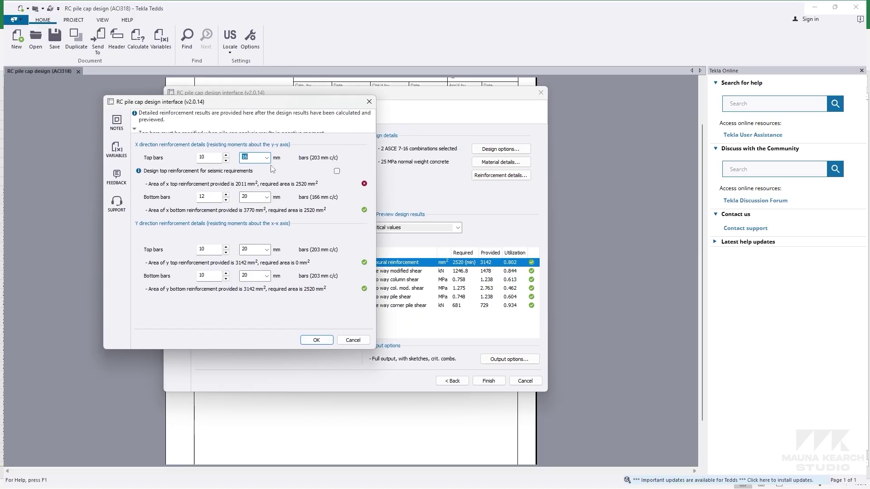
pyautogui.click(226, 155)
# Set the X direction bottom bars to 13 bars of 16 mm.
pyautogui.click(269, 200)
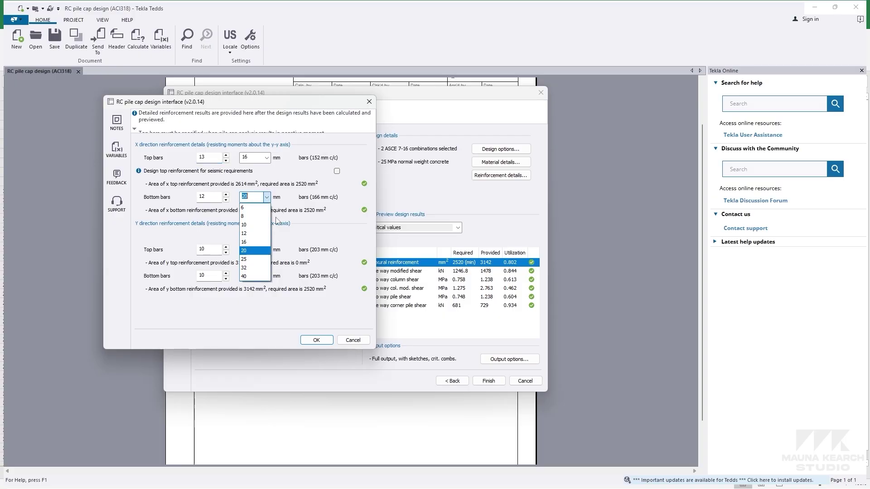
pyautogui.click(254, 236)
pyautogui.click(226, 195)
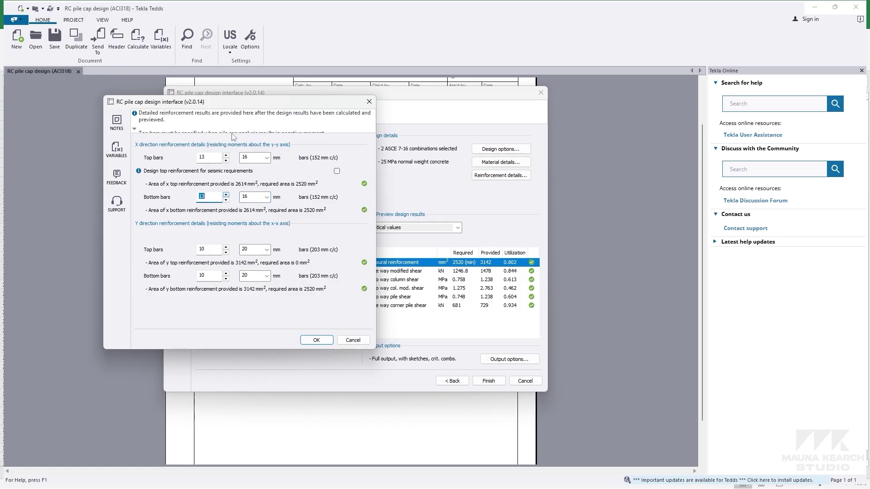
pyautogui.click(216, 157)
# Set the Y direction top bars to 13 bars of 16 mm.
pyautogui.click(267, 249)
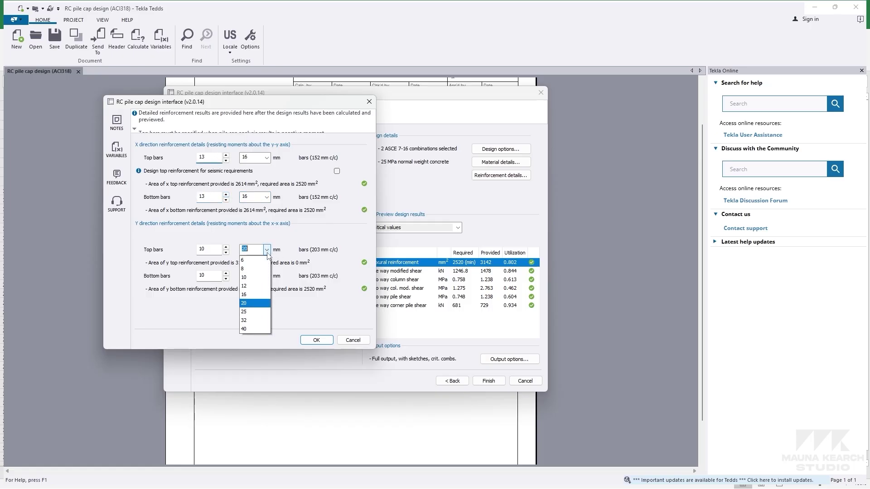
pyautogui.click(253, 295)
pyautogui.click(225, 247)
pyautogui.click(225, 247)
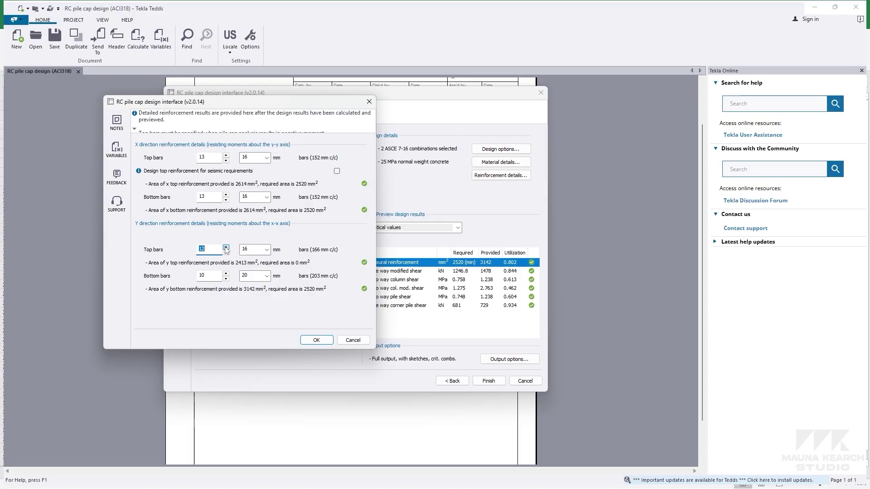
pyautogui.click(225, 247)
# Set the Y direction bottom bars to 13 bars of 16 mm and apply the reinforcement details.
pyautogui.click(267, 276)
pyautogui.click(252, 320)
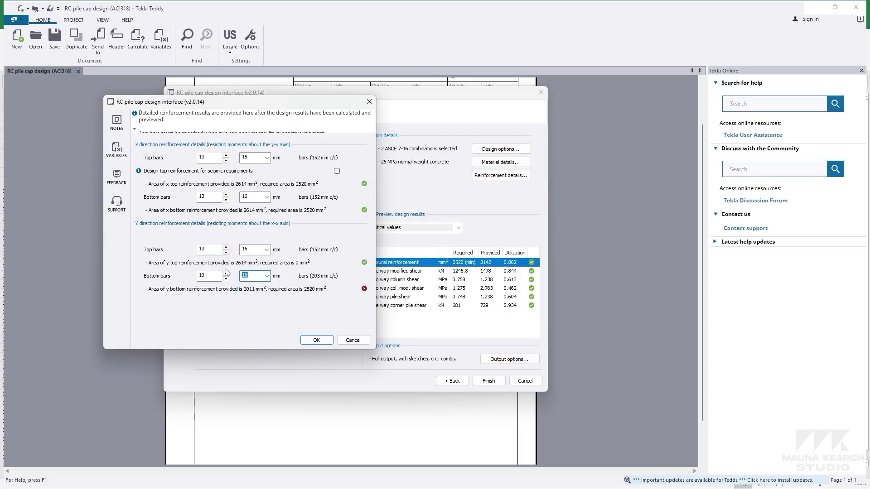
pyautogui.click(225, 274)
pyautogui.click(317, 340)
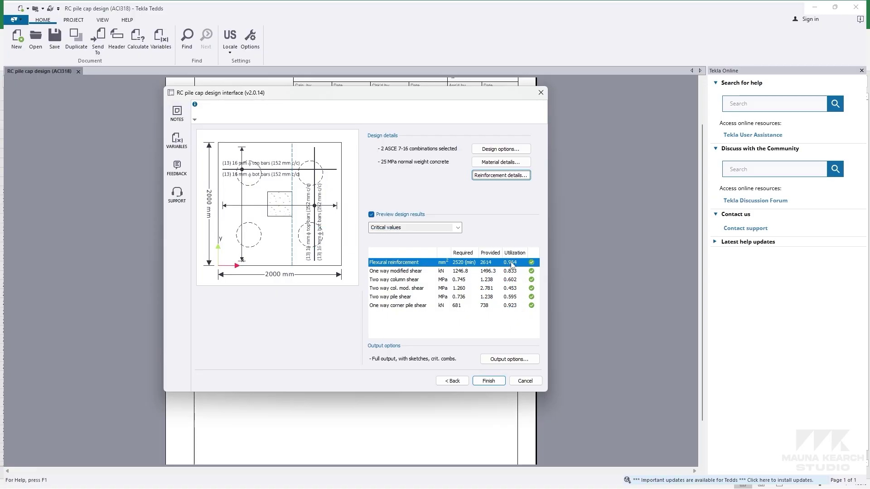
# Examine the pile cap's flexural, one-way shear, two-way shear and corner pile shear utilizations in the critical values preview.
pyautogui.click(512, 302)
pyautogui.click(512, 297)
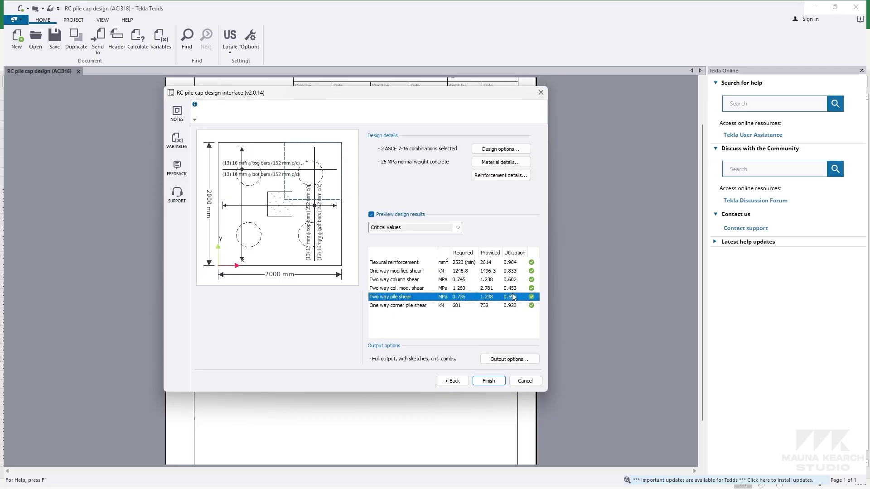
pyautogui.click(514, 288)
pyautogui.click(514, 279)
pyautogui.click(516, 271)
pyautogui.click(515, 262)
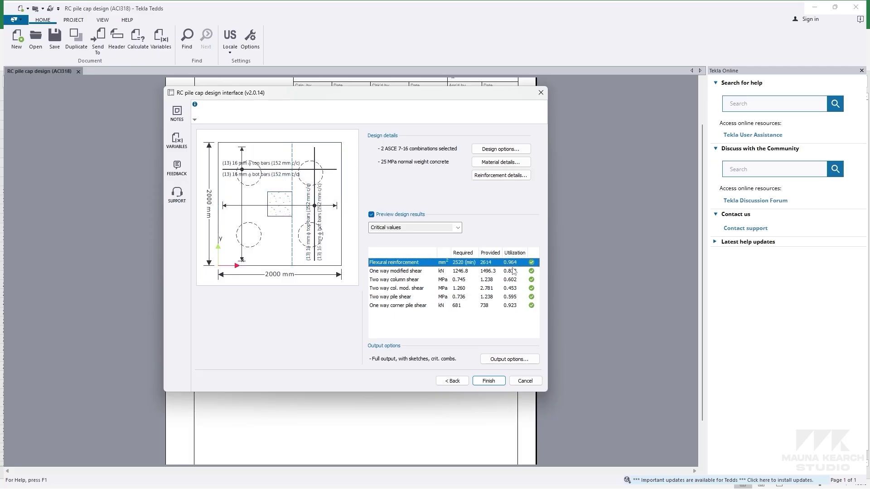
pyautogui.click(512, 271)
pyautogui.click(511, 305)
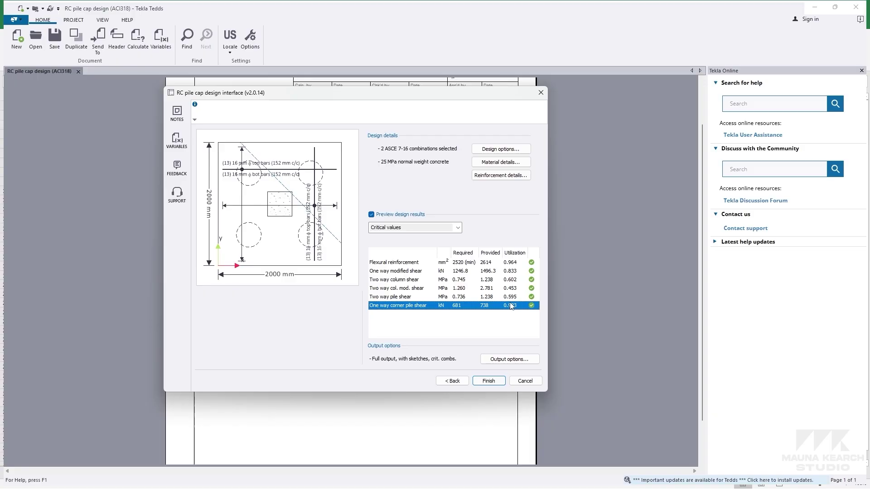
pyautogui.click(514, 297)
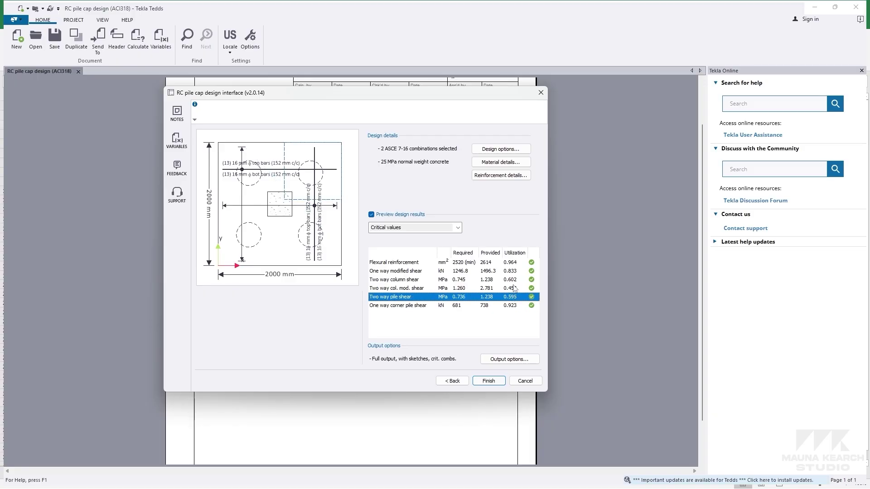
pyautogui.click(513, 265)
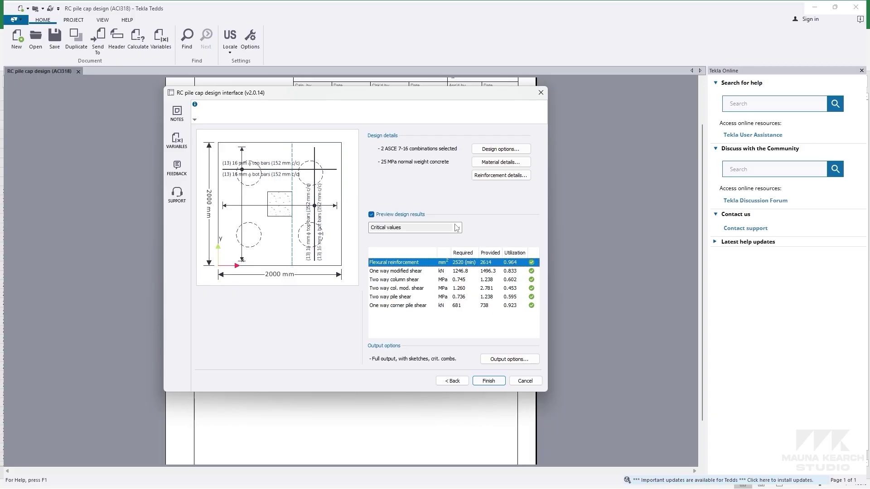
# Preview the pile cap design results for the individual load combinations and return to the critical values.
pyautogui.click(456, 228)
pyautogui.click(439, 247)
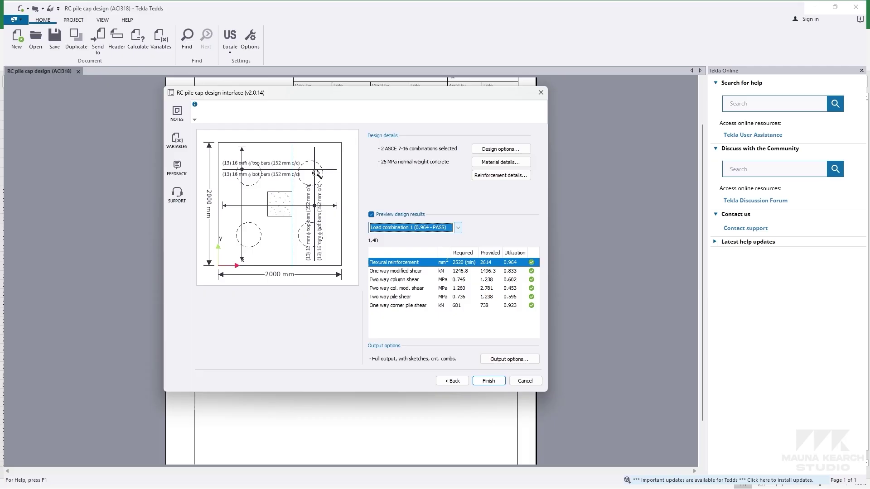
pyautogui.click(457, 228)
pyautogui.click(435, 256)
pyautogui.click(457, 228)
pyautogui.click(428, 236)
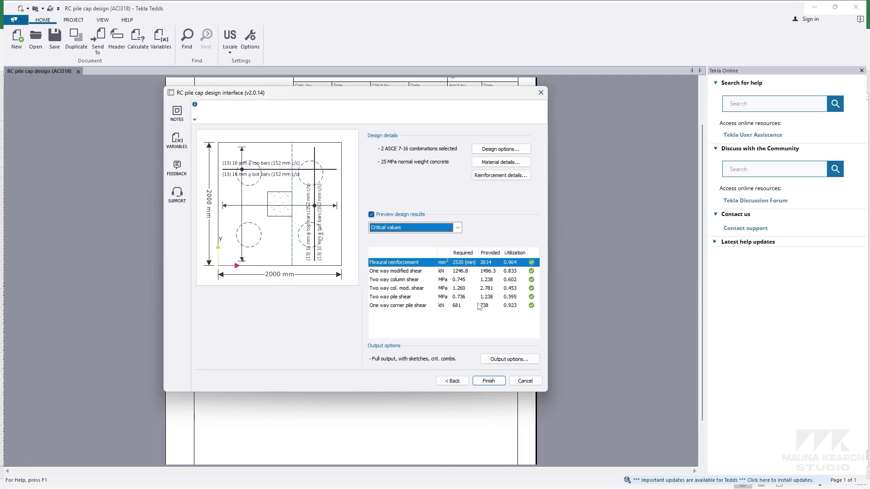
# Accept full output with the summary table, sketches and pile reaction analysis by load case, and finish the pile cap calculation.
pyautogui.click(509, 359)
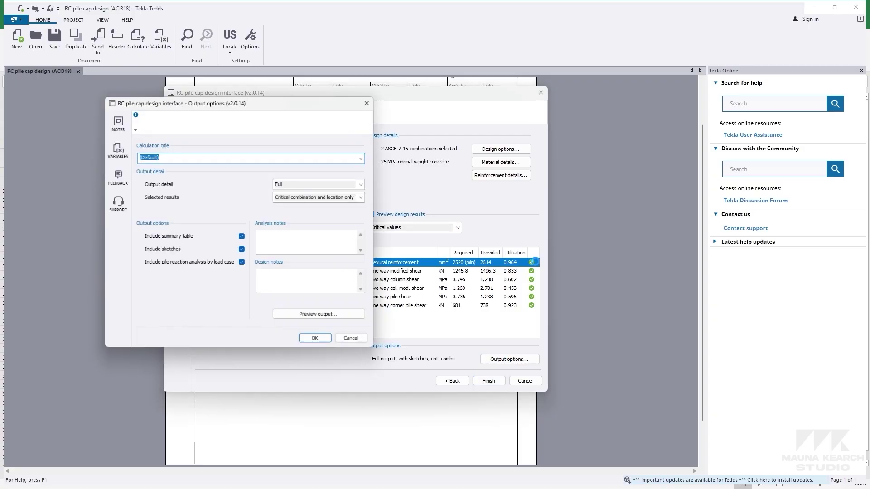
pyautogui.click(242, 250)
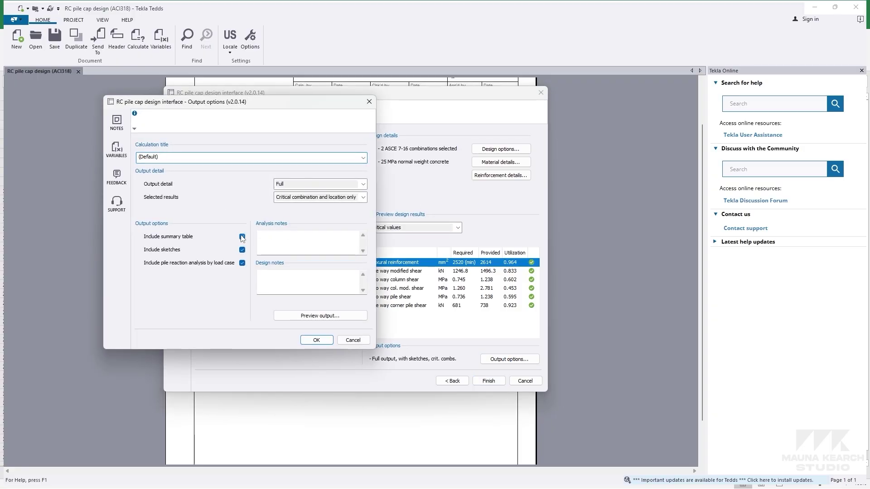
pyautogui.click(241, 250)
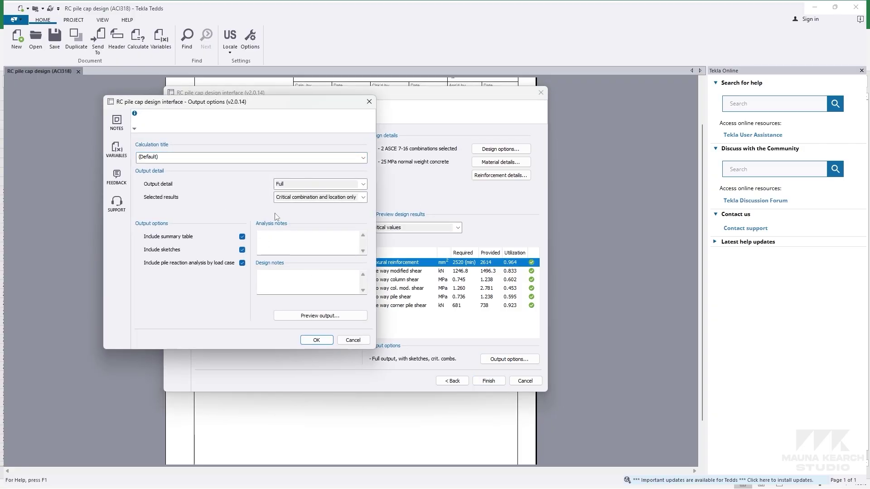
pyautogui.click(327, 340)
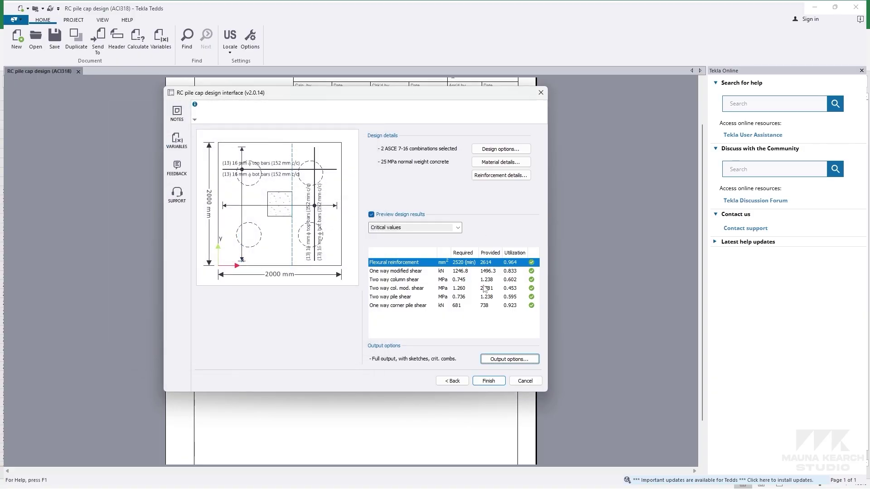
pyautogui.click(490, 382)
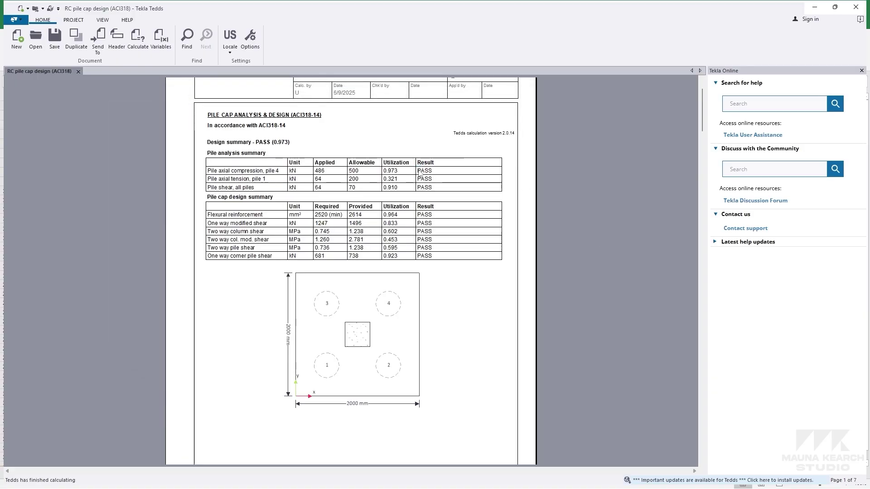
# Read through the pile cap report from the design summary to the pile details and moment design checks.
pyautogui.scroll(1, 348, 253)
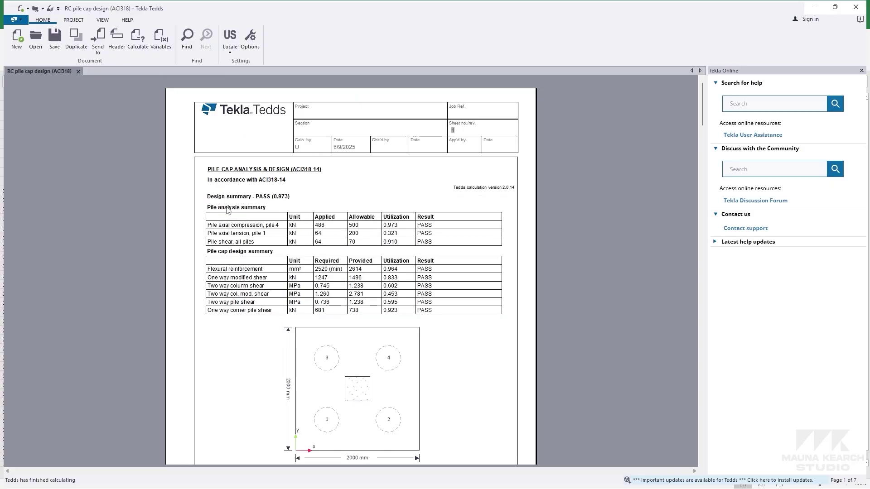
pyautogui.scroll(-11, 459, 305)
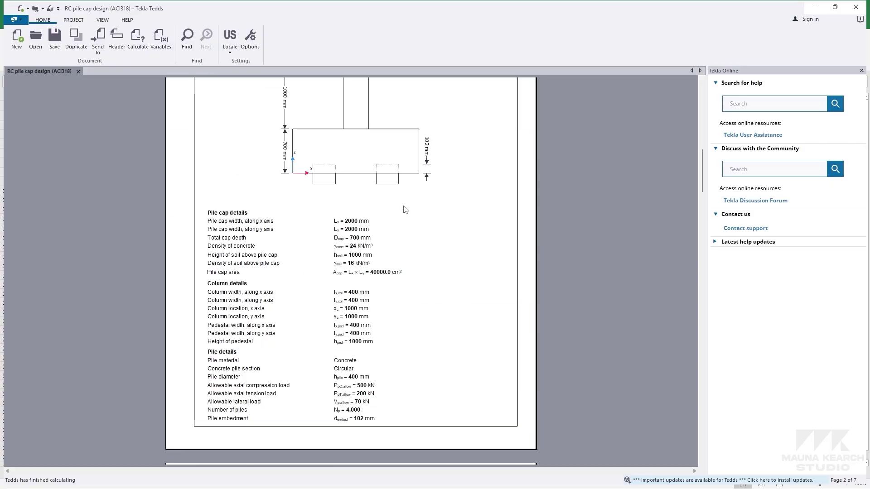
pyautogui.scroll(-15, 405, 210)
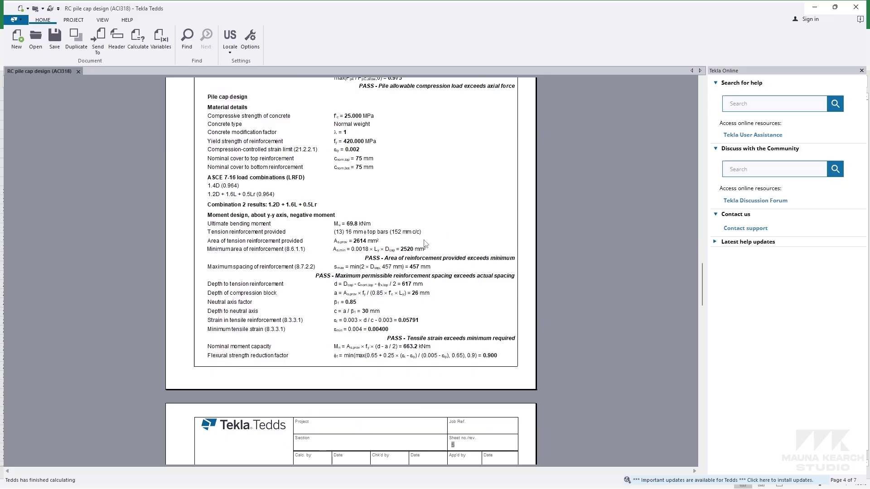
# Look through the rest of the pile cap report down to the reinforcement sketch, and return to its design summary.
pyautogui.scroll(-20, 425, 244)
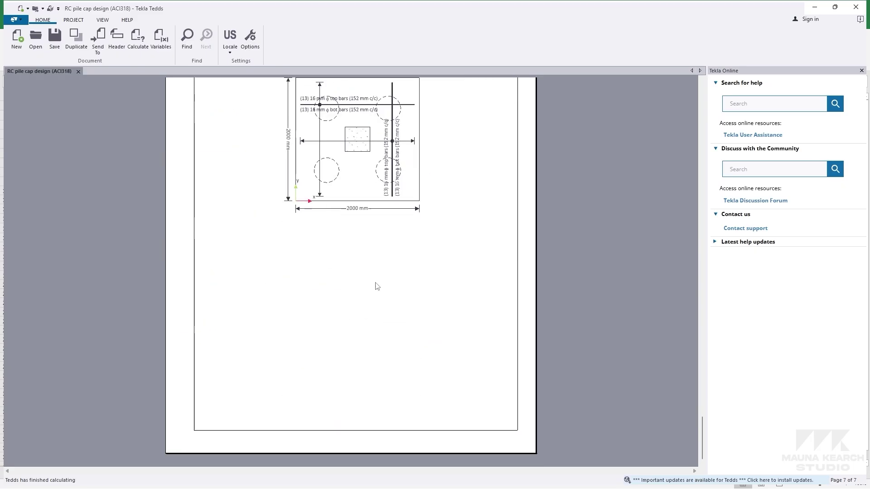
pyautogui.scroll(20, 427, 227)
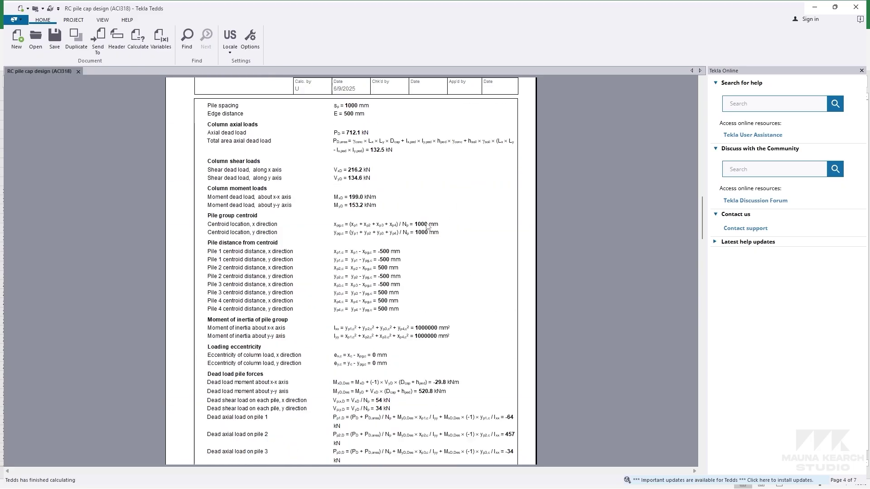
pyautogui.scroll(20, 428, 227)
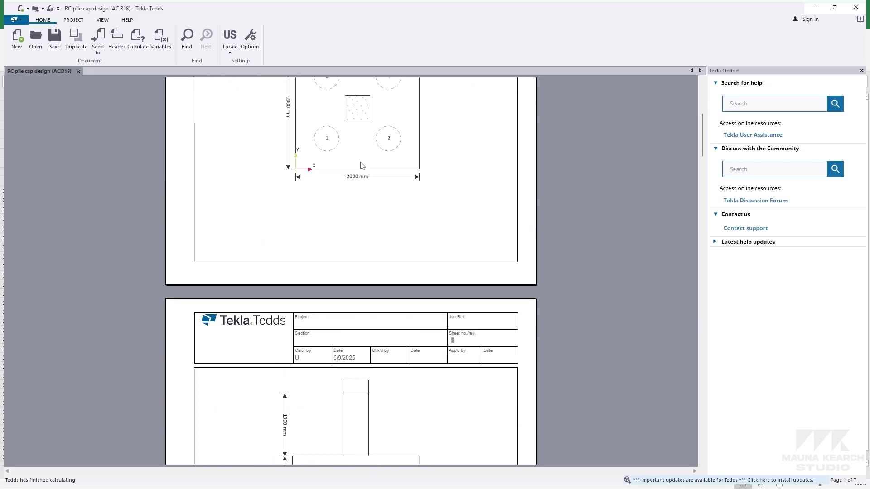
# Save the pile cap calculation as a Tedds file named "Analisis Pile Cap" in the Kelas Etabs dan Tekla Tedds folder.
pyautogui.click(56, 45)
pyautogui.doubleClick(399, 279)
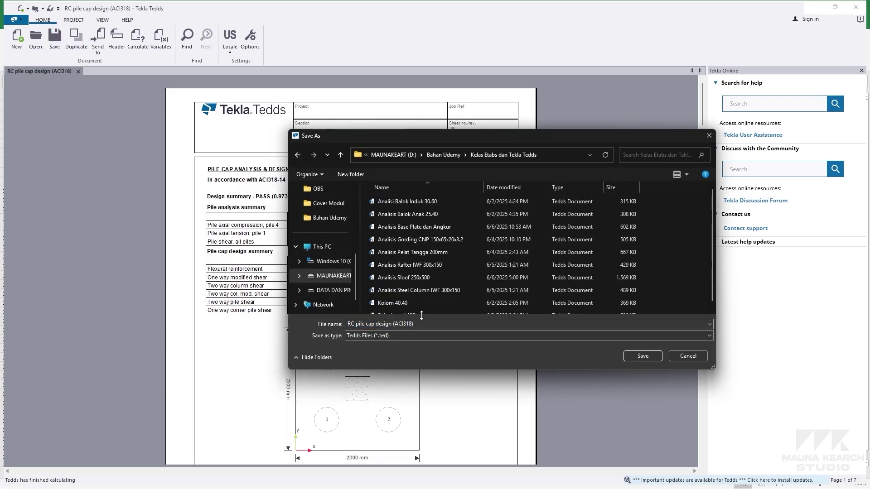
pyautogui.click(428, 324)
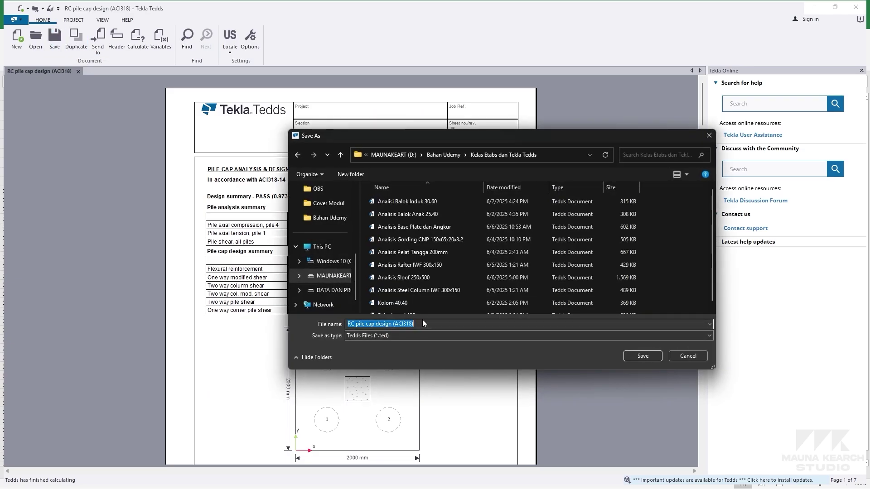
pyautogui.press('BackSpace')
pyautogui.press('Escape')
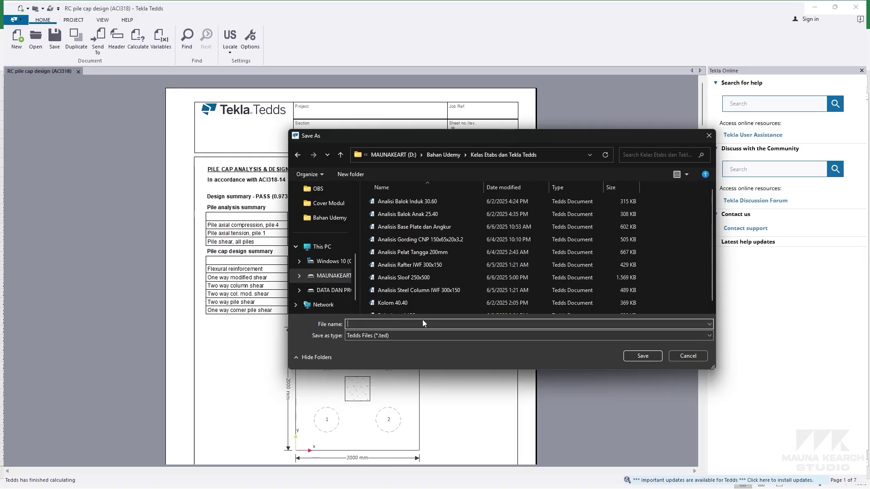
pyautogui.write('Analisis ')
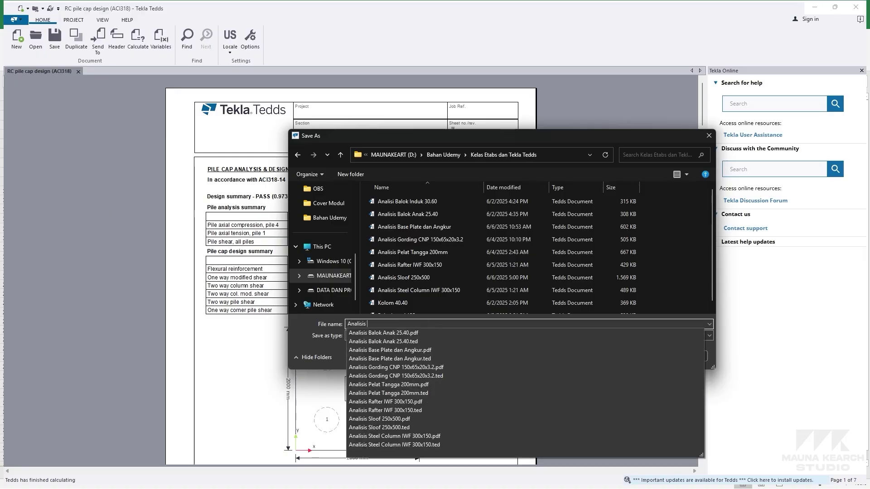
pyautogui.write('Pil')
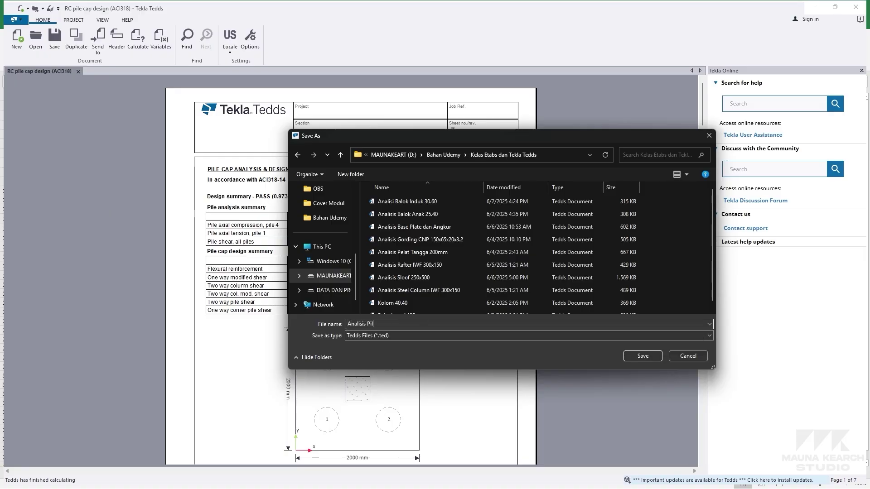
pyautogui.write('e Cap')
pyautogui.click(657, 356)
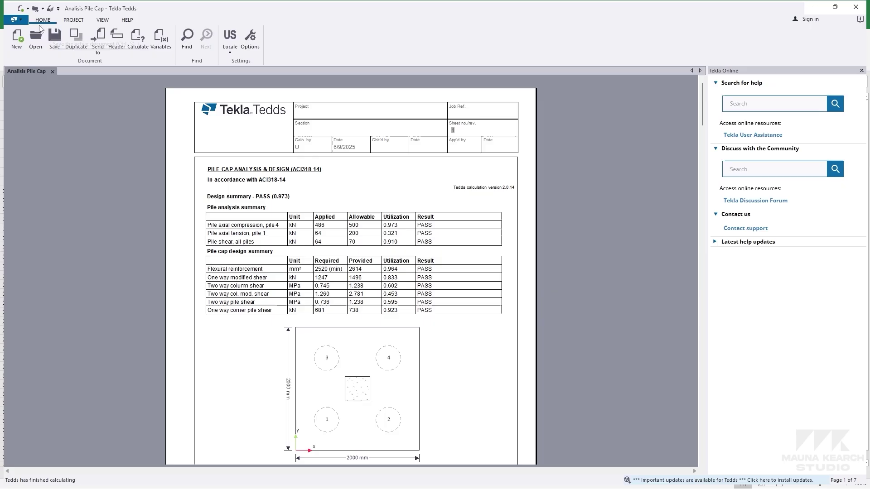
# Start saving another copy of the pile cap calculation with Save As.
pyautogui.click(20, 20)
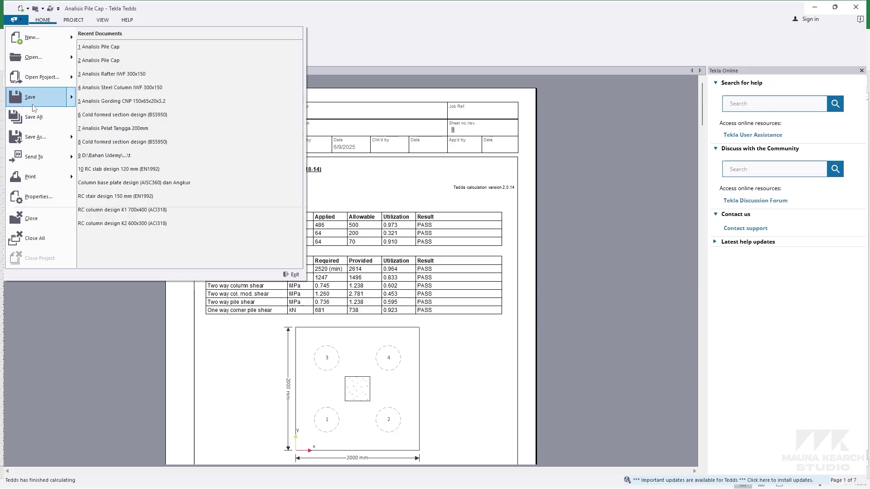
pyautogui.moveTo(35, 138)
pyautogui.click(109, 36)
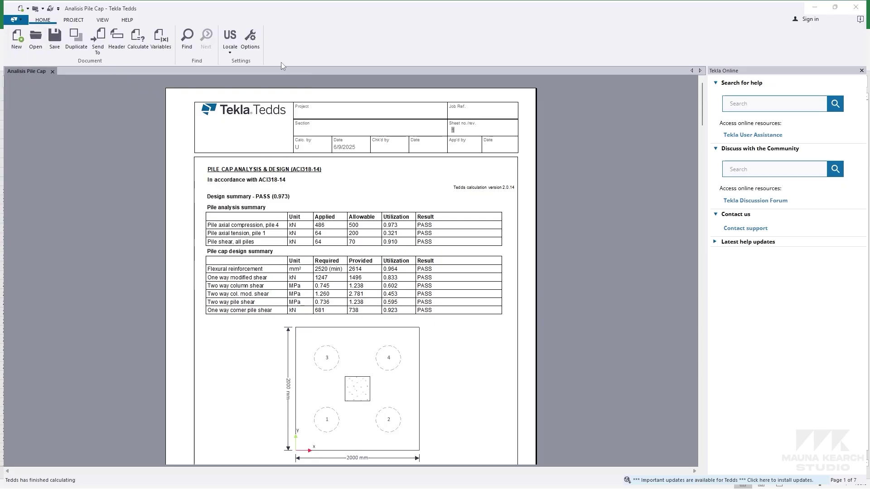